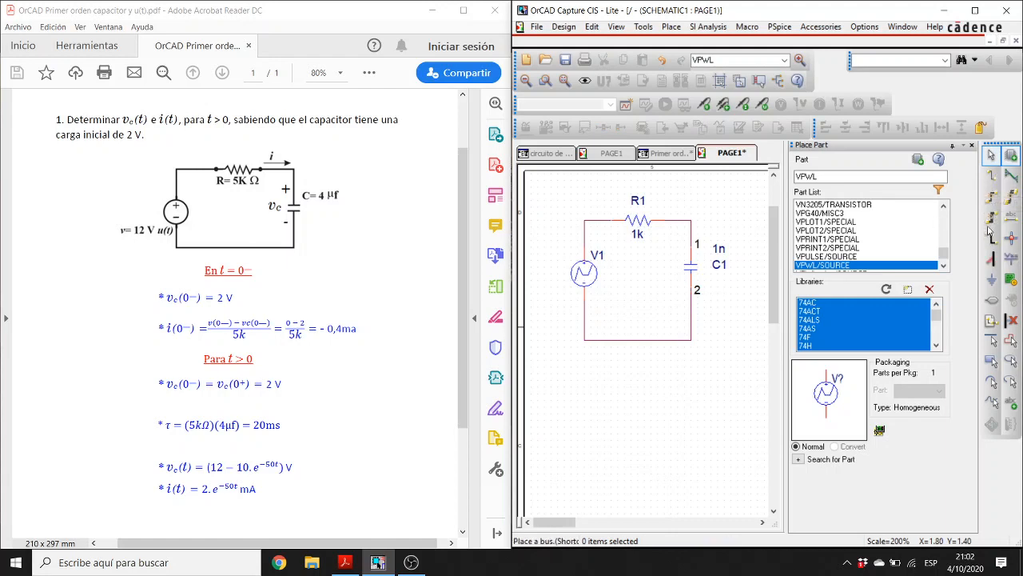
Place a 0/CAPSYM ground symbol just below the middle of the circuit's bottom wire.
left_click(992, 279)
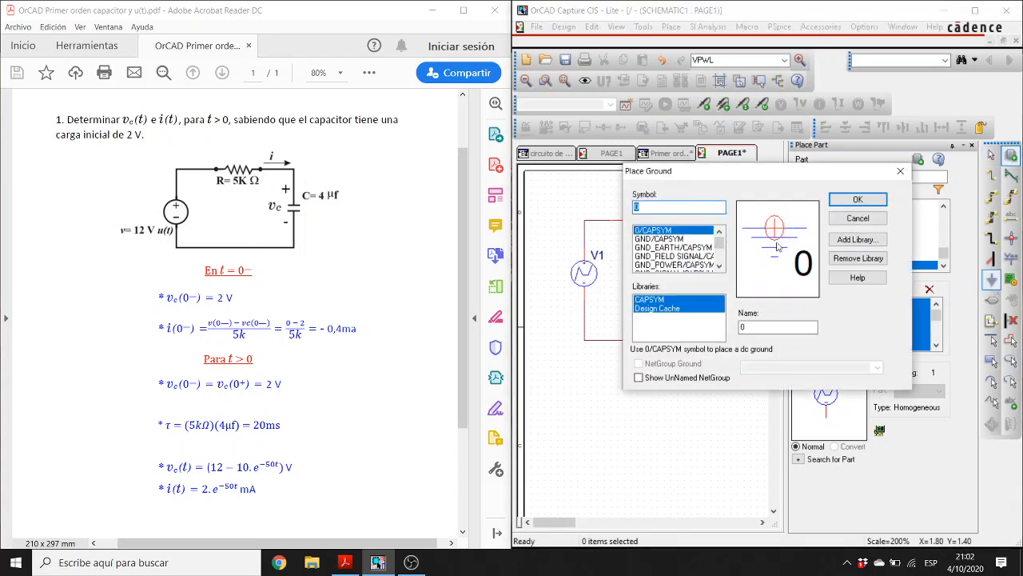
left_click(831, 207)
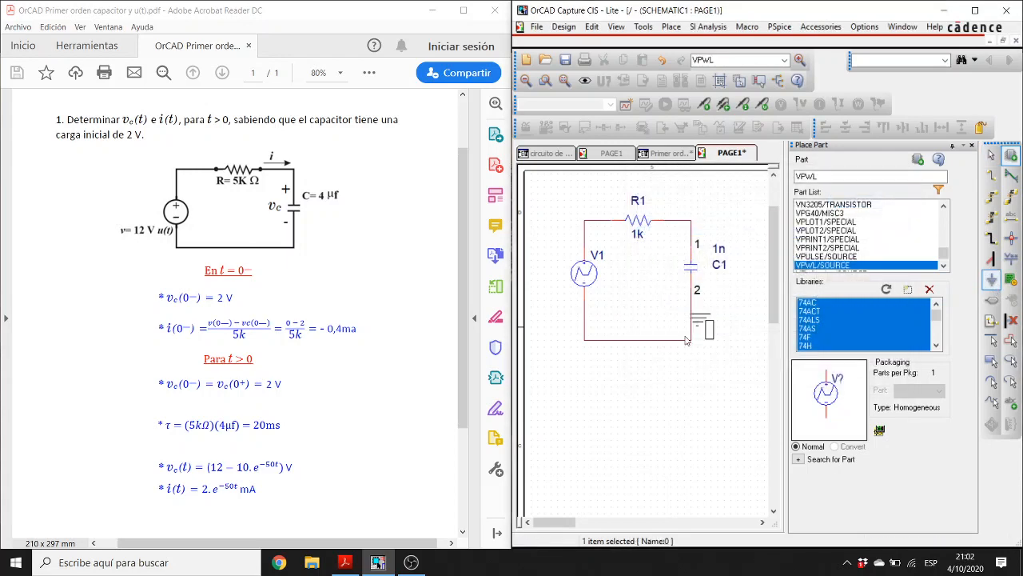
left_click(639, 366)
key("Escape")
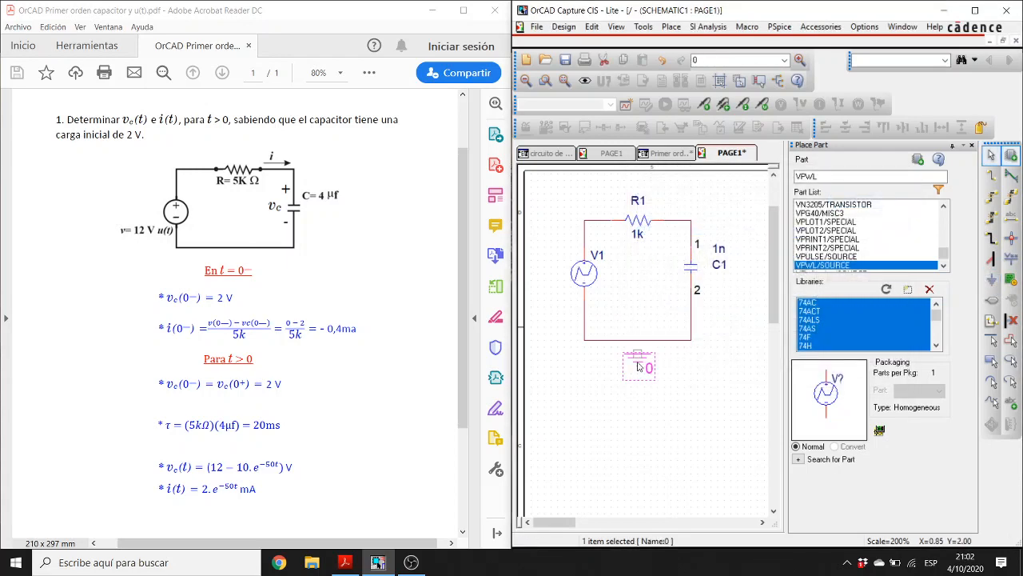
Wire the ground symbol to the circuit's bottom wire.
left_click(991, 176)
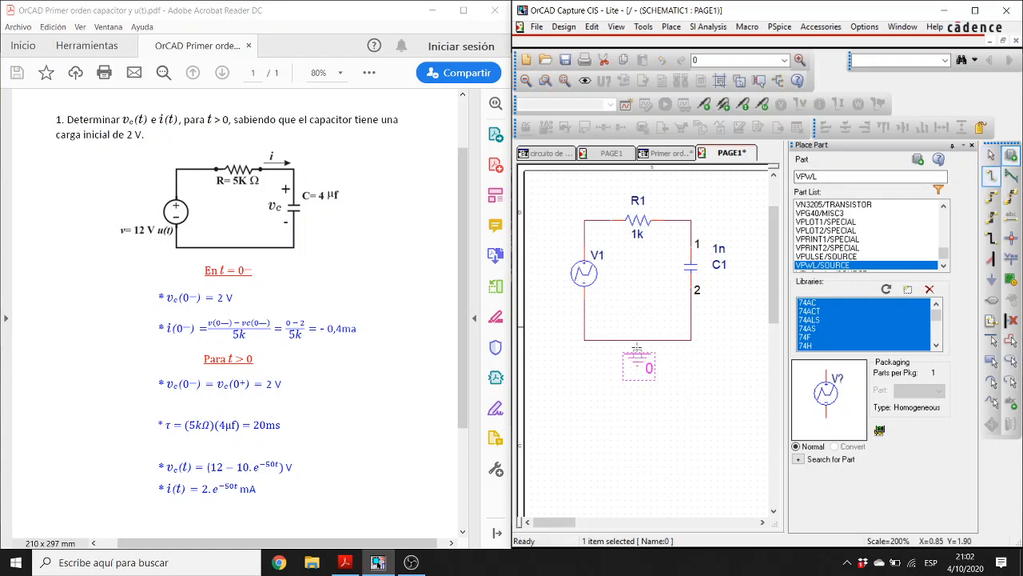
left_click(637, 347)
left_click(637, 341)
key("Escape")
key("Escape")
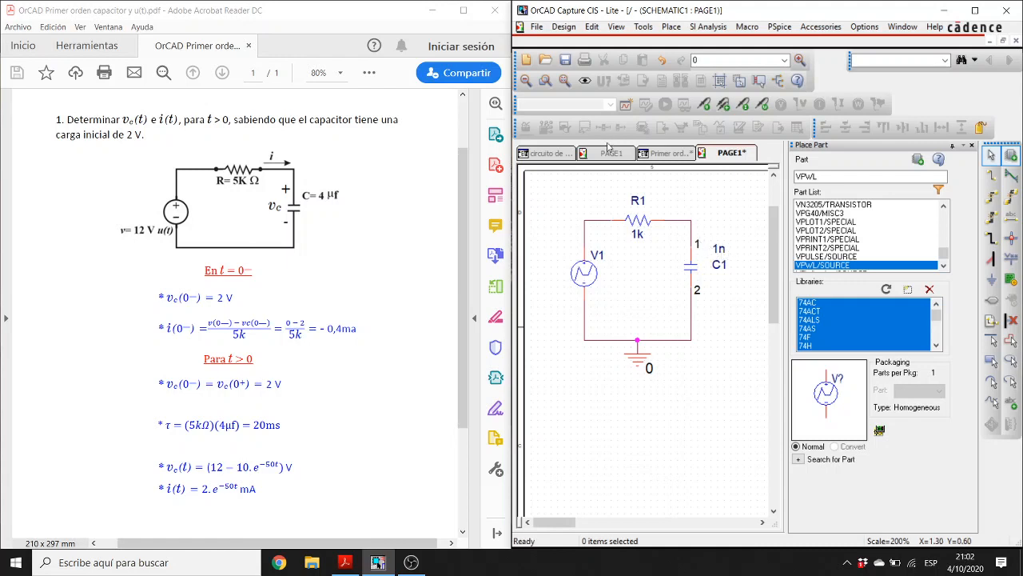
Check how component values are written on the schematic page of the circuito de primer orden 2 project, and return to the capacitor circuit.
left_click(550, 157)
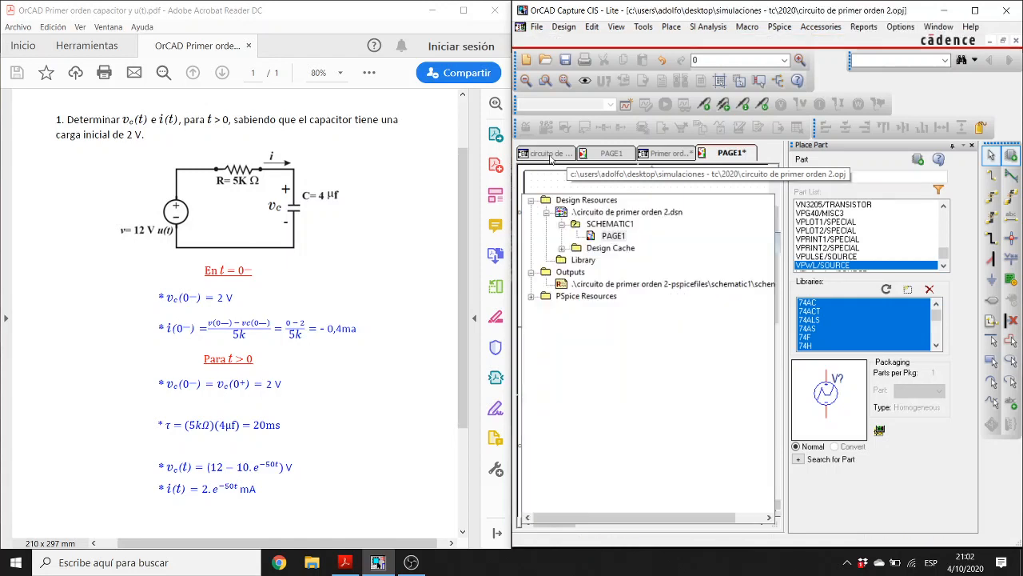
left_click(601, 155)
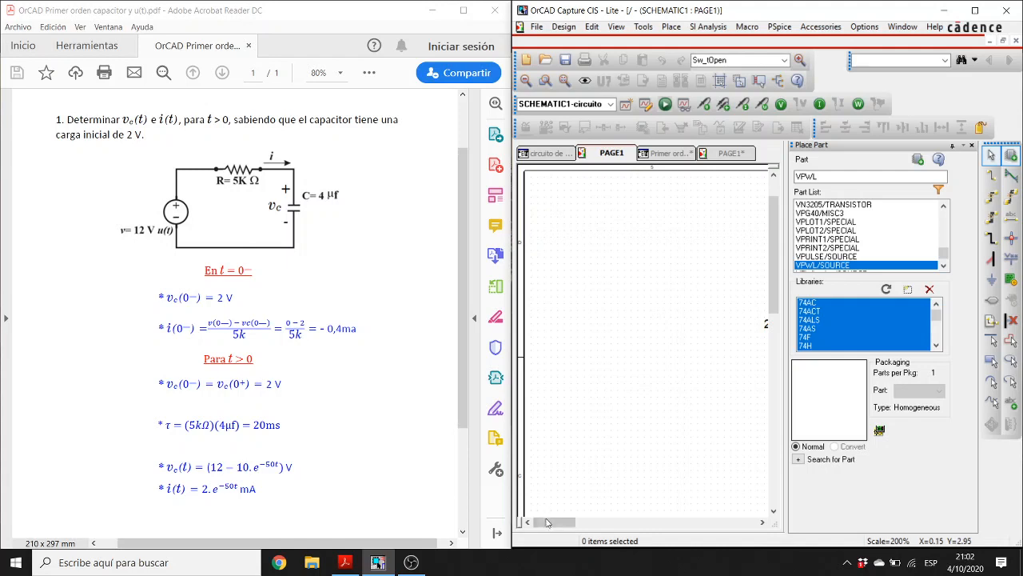
left_click_drag(552, 522, 614, 525)
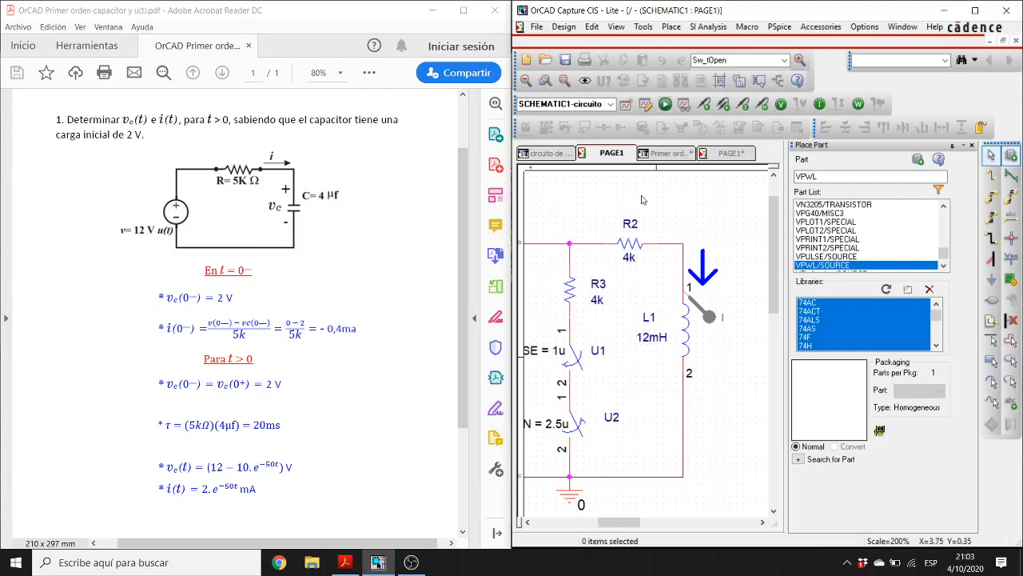
left_click(719, 155)
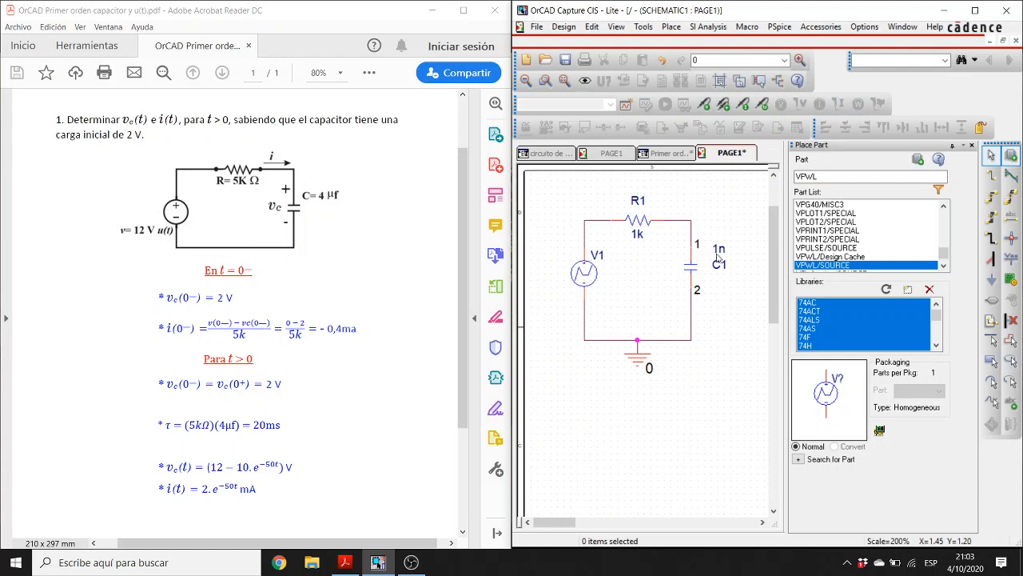
Set capacitor C1's value to 4u.
left_click(718, 254)
double_click(718, 255)
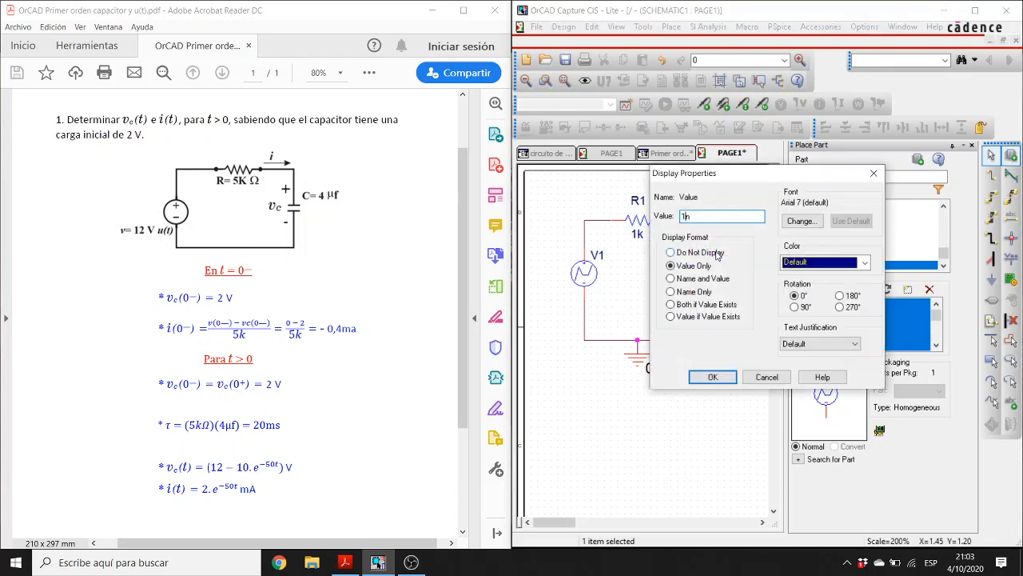
key("Escape")
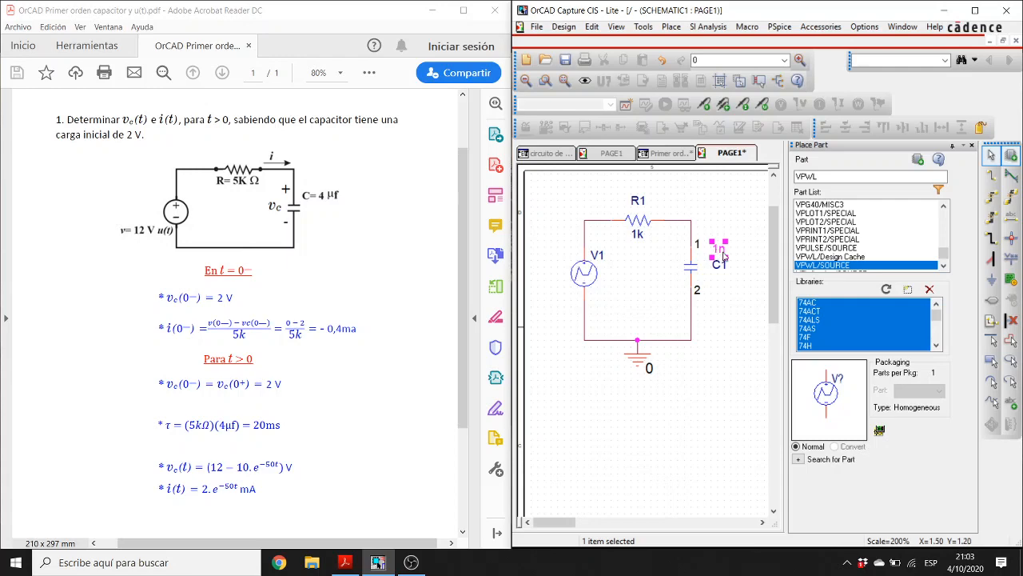
double_click(723, 255)
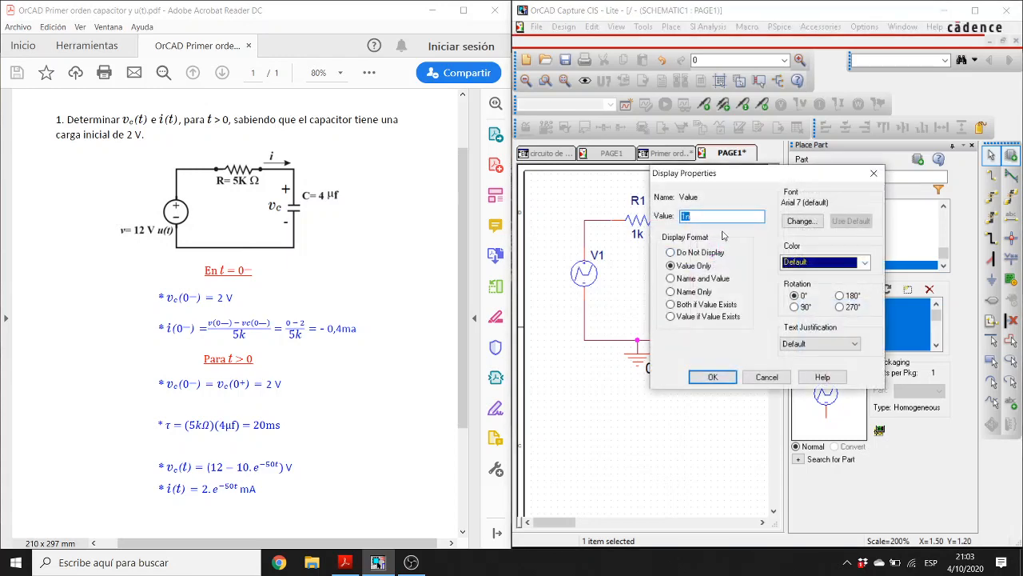
key("BackSpace")
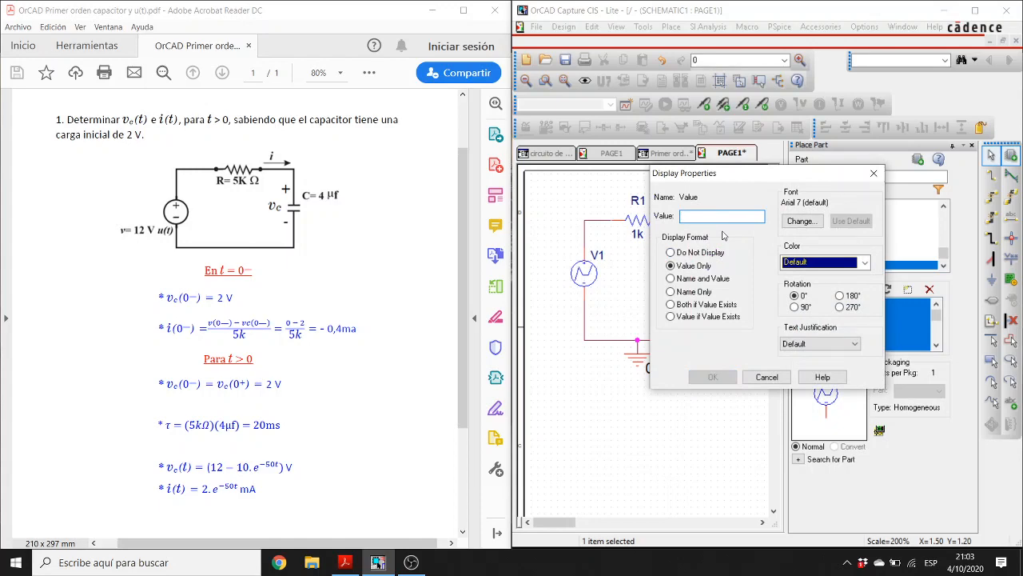
type("4u")
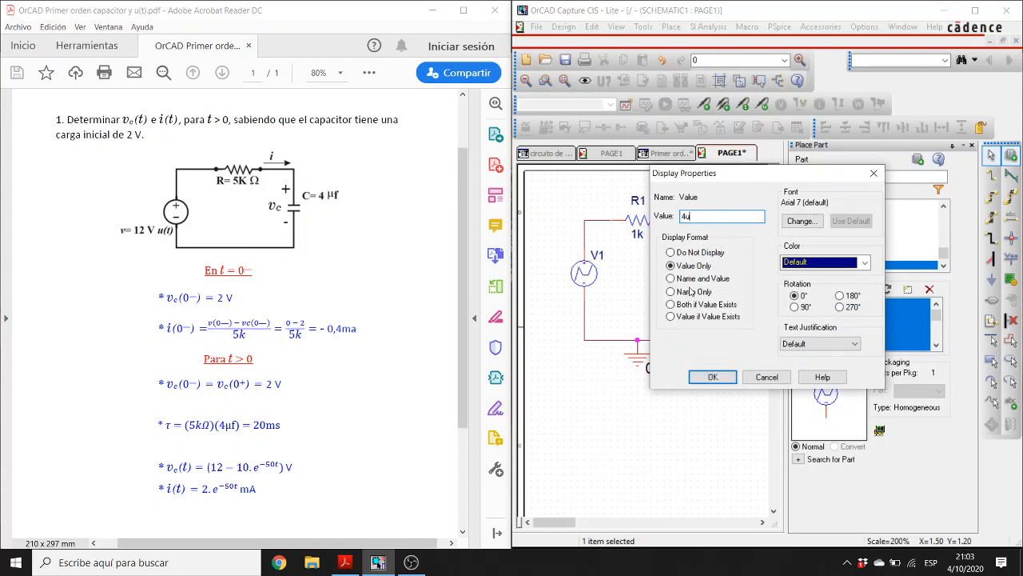
left_click(711, 377)
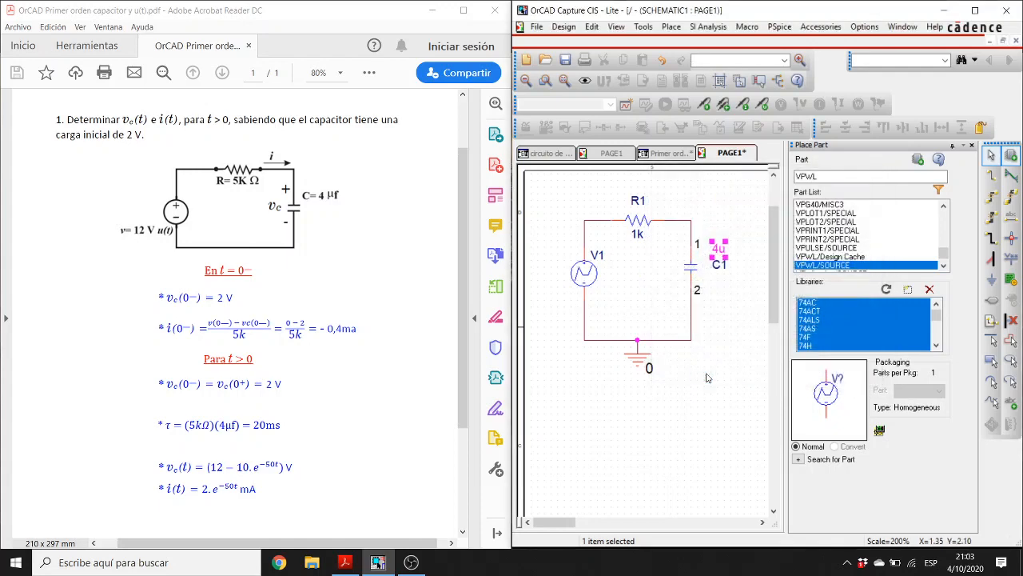
left_click(722, 327)
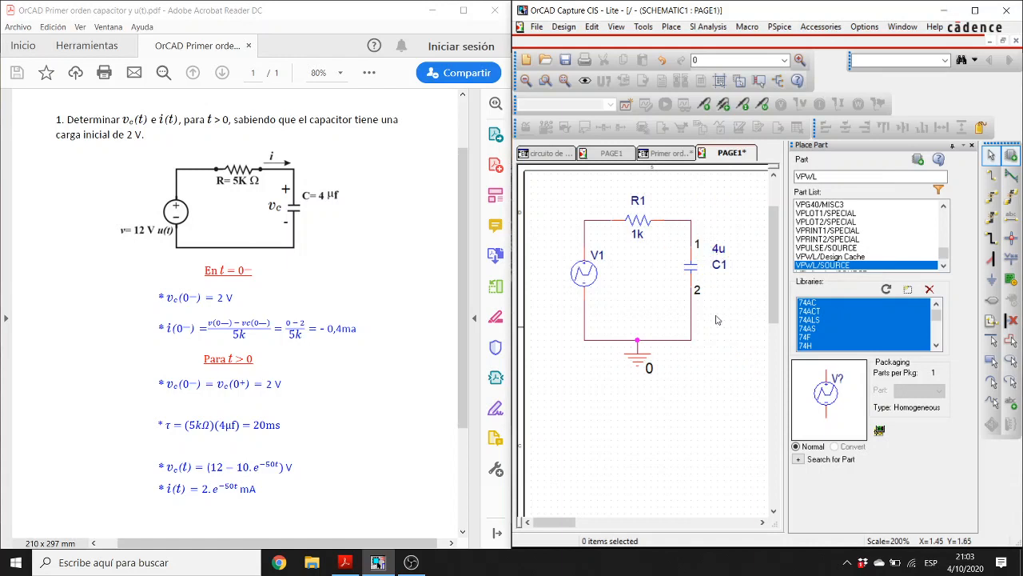
Maximize the schematic window and move the whole circuit away from the page's left edge.
left_click(579, 277)
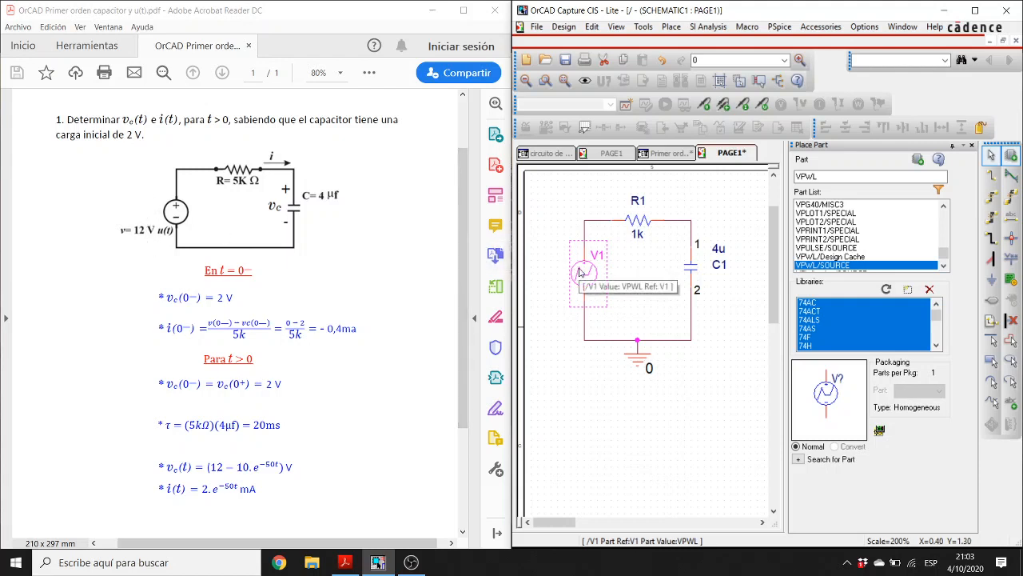
left_click(974, 11)
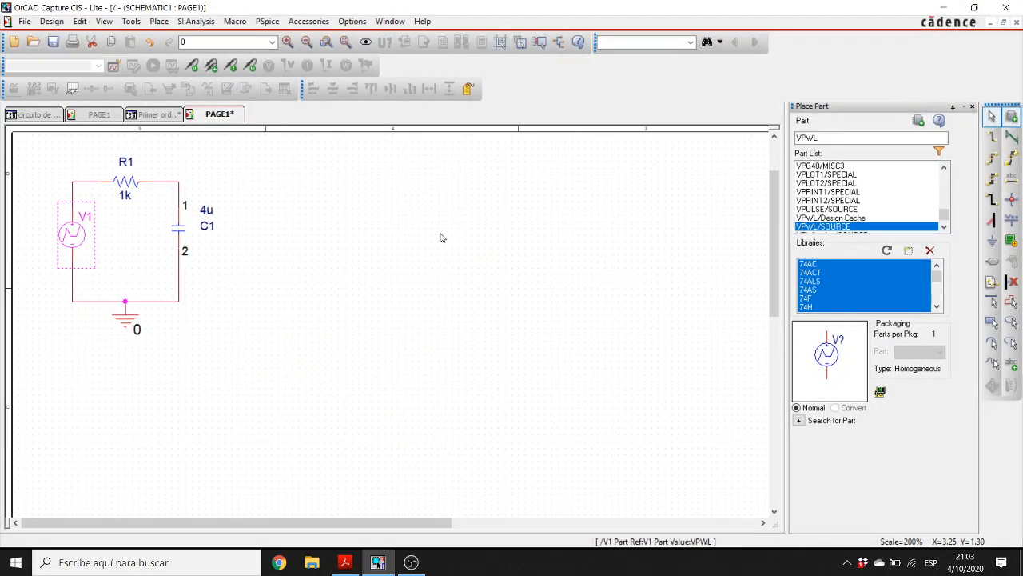
left_click_drag(311, 427, 56, 155)
left_click_drag(83, 234, 296, 268)
left_click(83, 288)
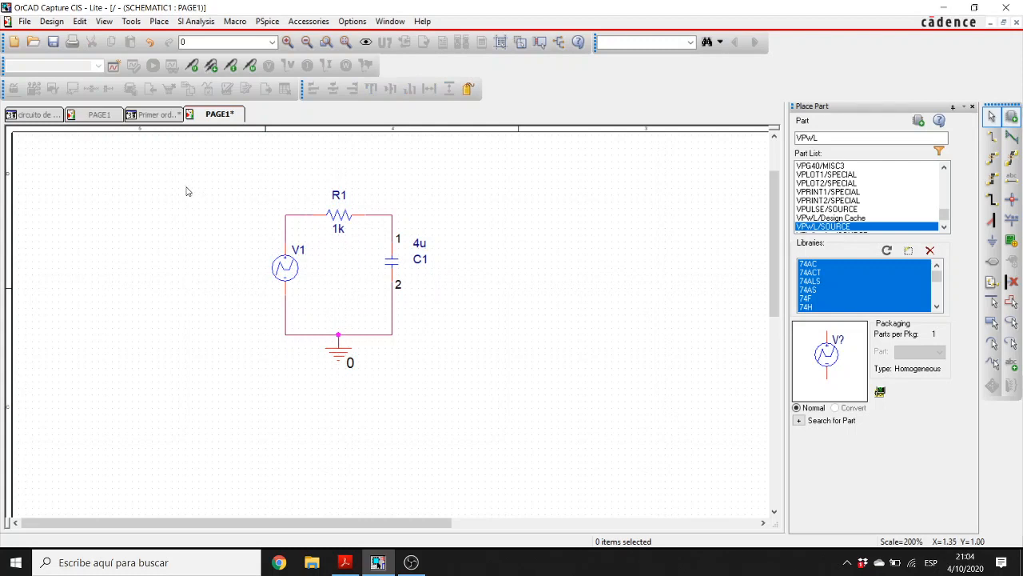
Check the problem statement in the PDF and set resistor R1's value to 5k.
left_click(349, 566)
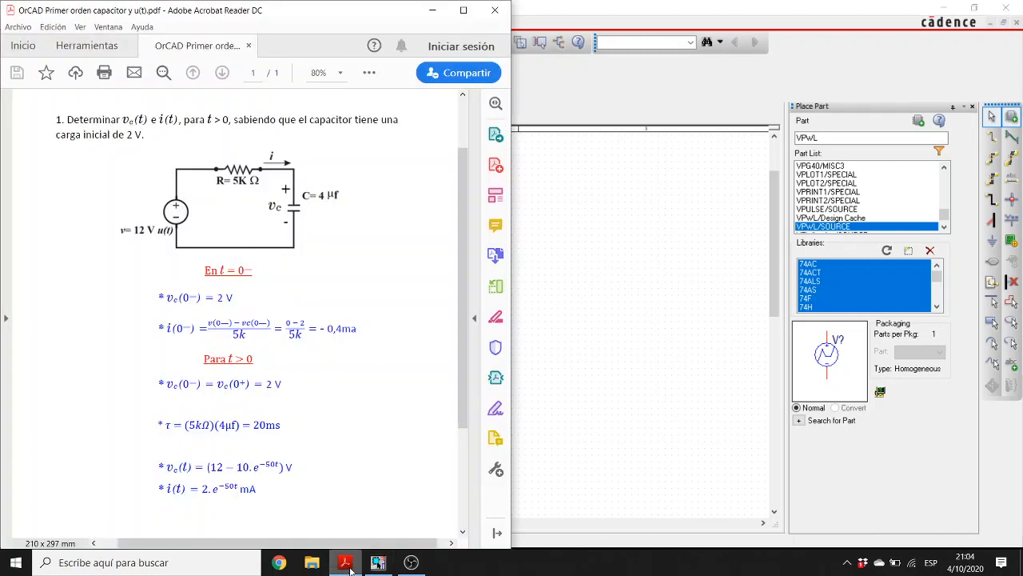
left_click(349, 566)
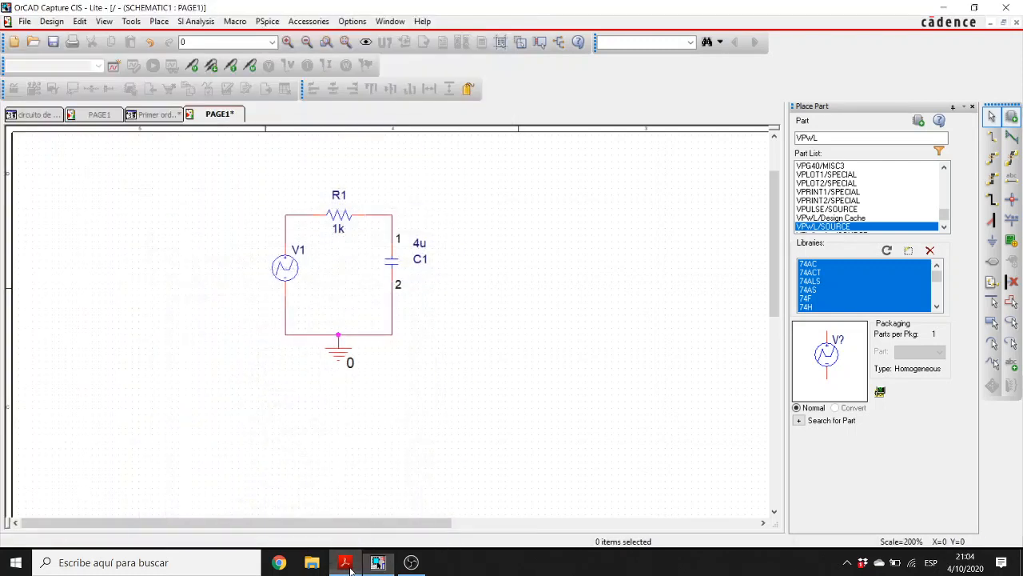
left_click(336, 230)
double_click(337, 231)
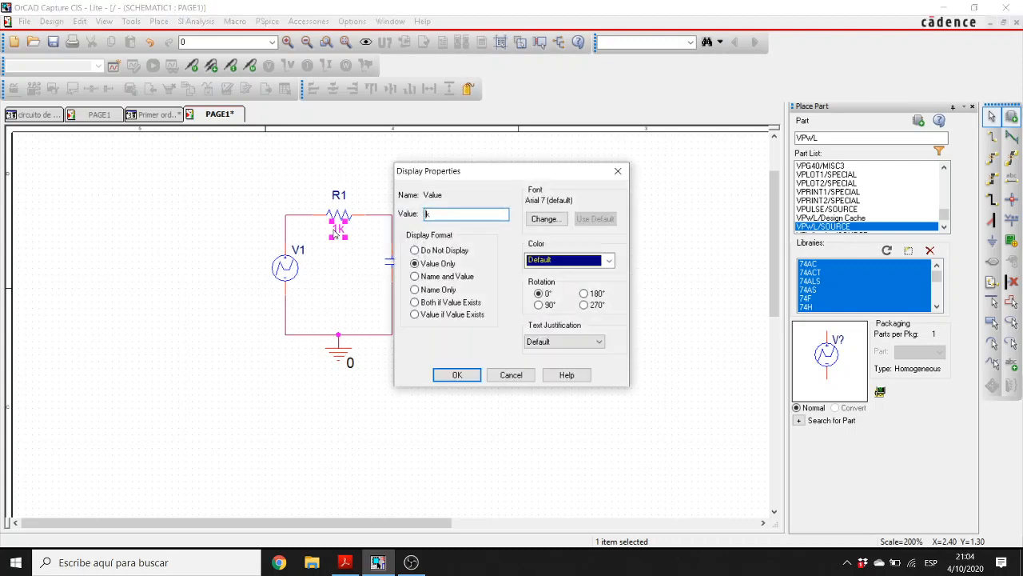
type("5")
key("Return")
left_click(360, 269)
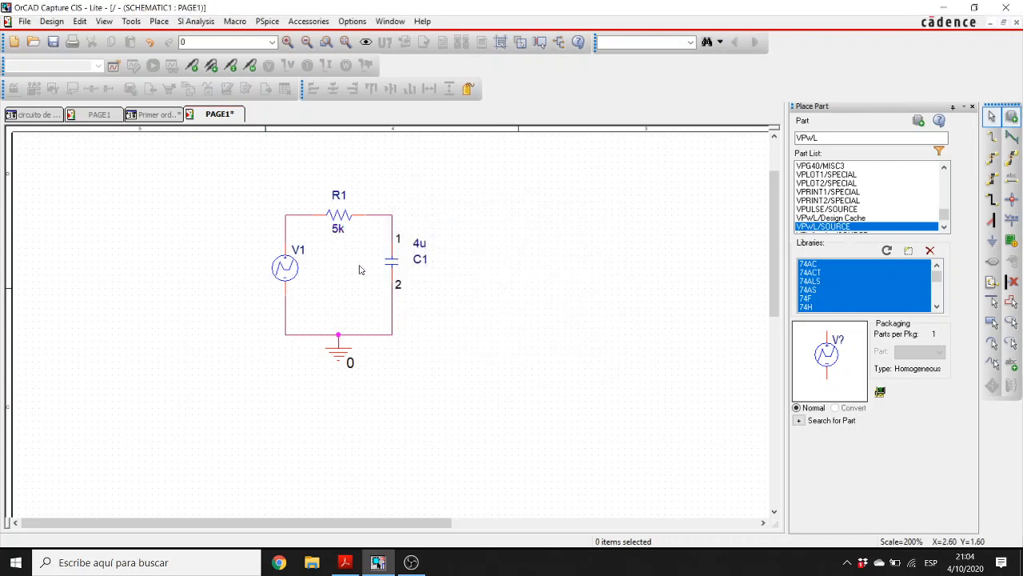
Open the properties of voltage source V1 and set both T1 and V1 to 0.
double_click(285, 270)
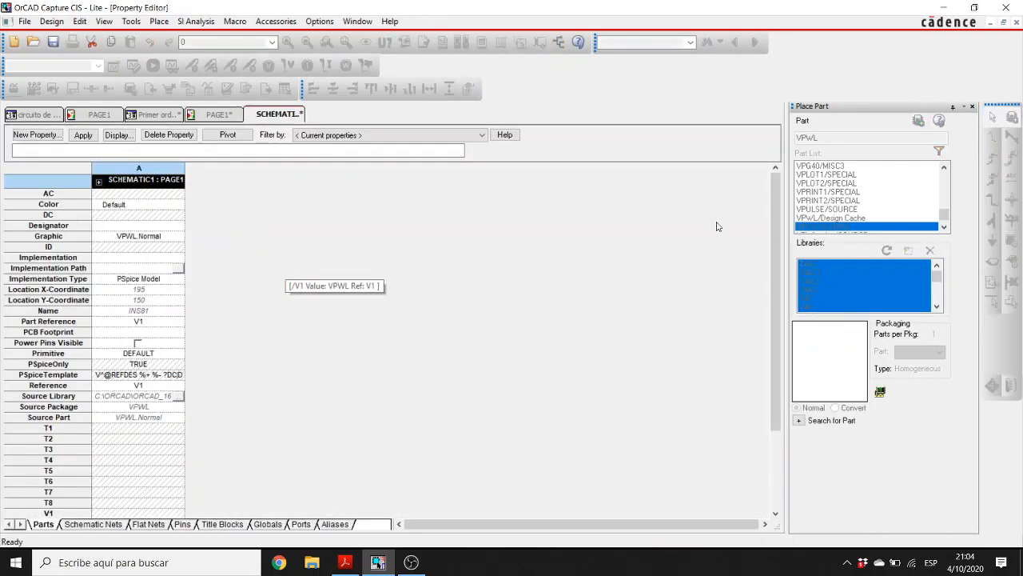
scroll(773, 257, "down", 1)
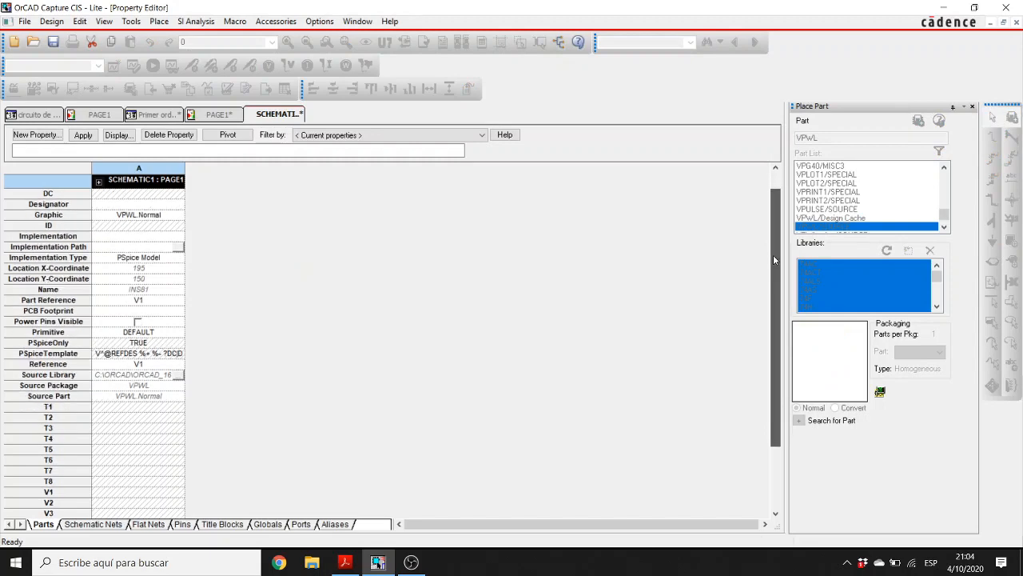
left_click_drag(773, 254, 780, 317)
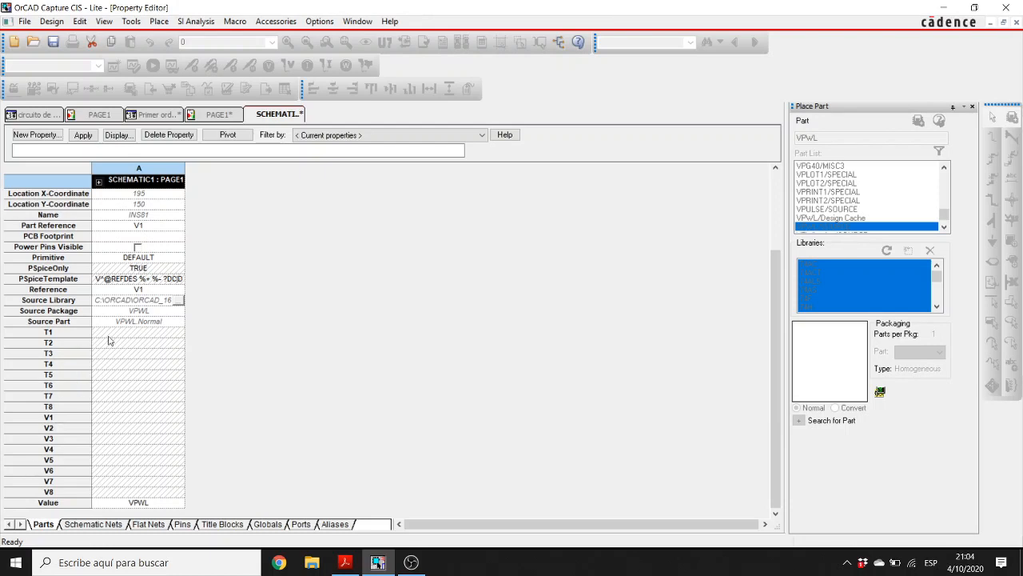
left_click(128, 430)
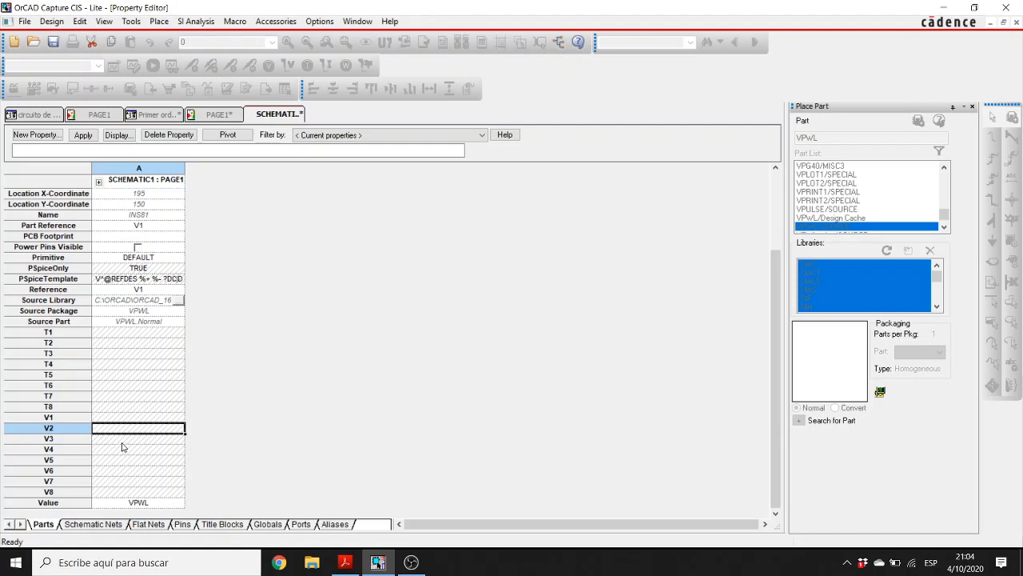
left_click(113, 336)
type("0")
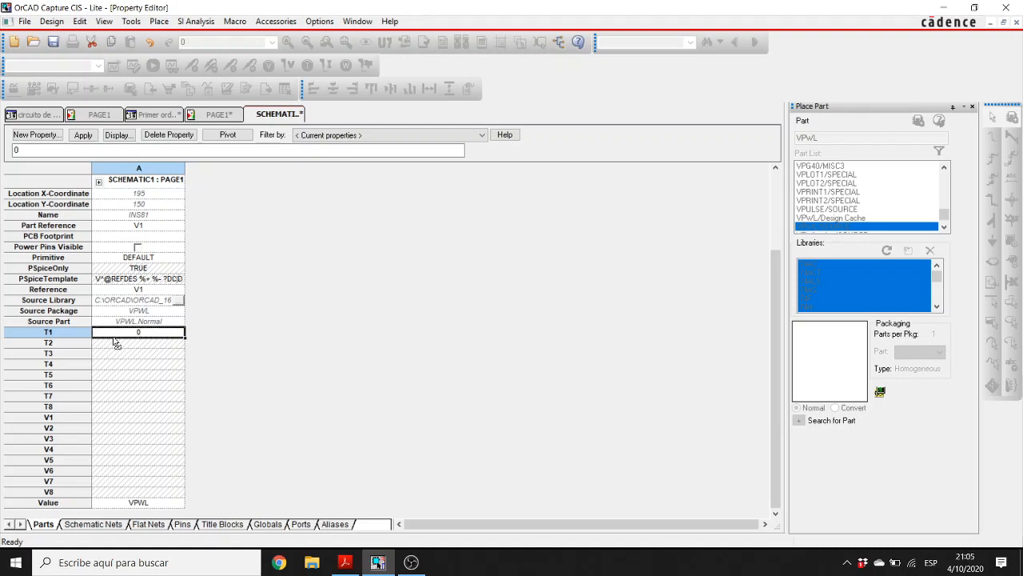
left_click(119, 344)
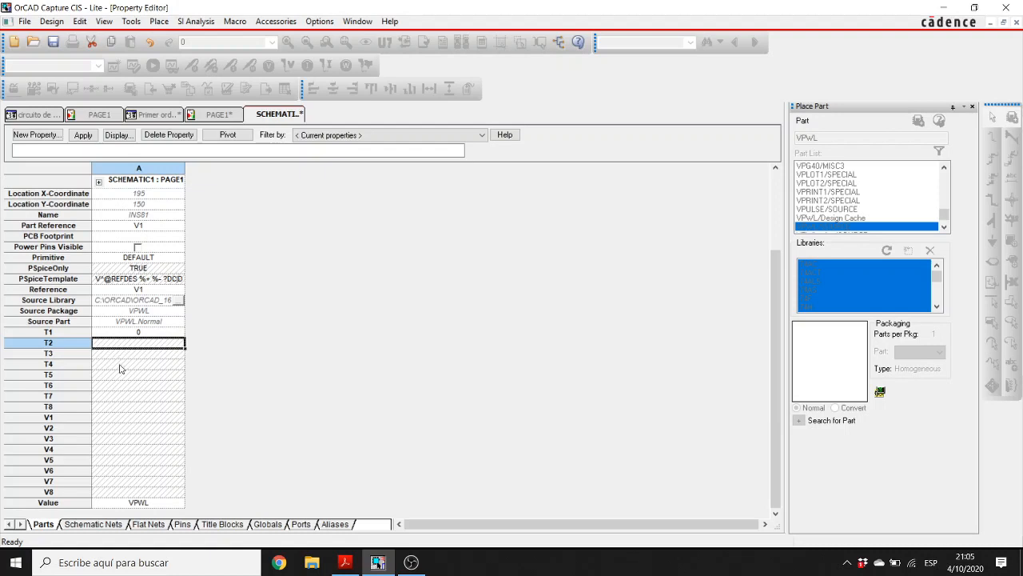
left_click(107, 419)
type("0")
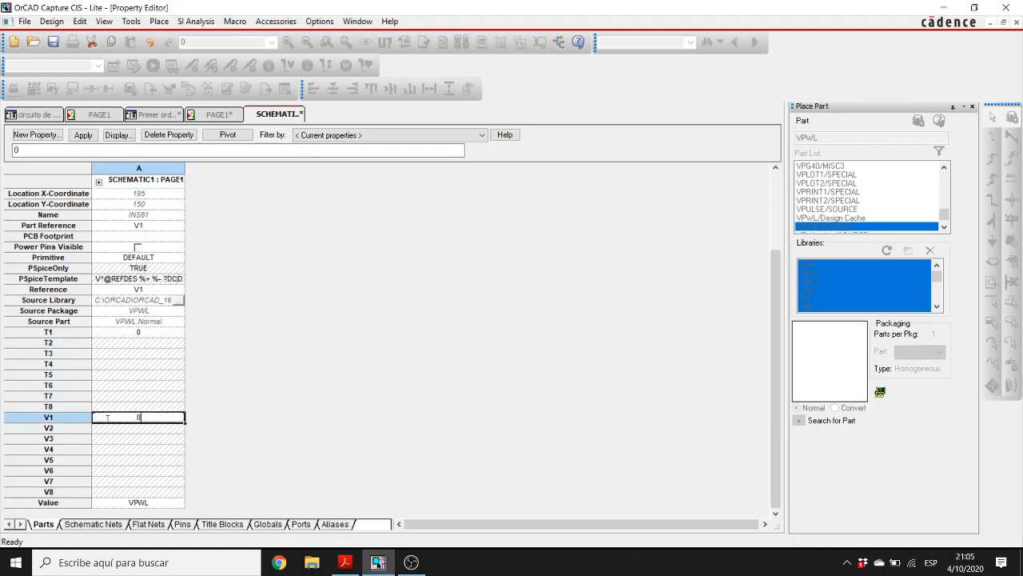
Set the source's T2 time to 0.001.
left_click(132, 353)
left_click(132, 344)
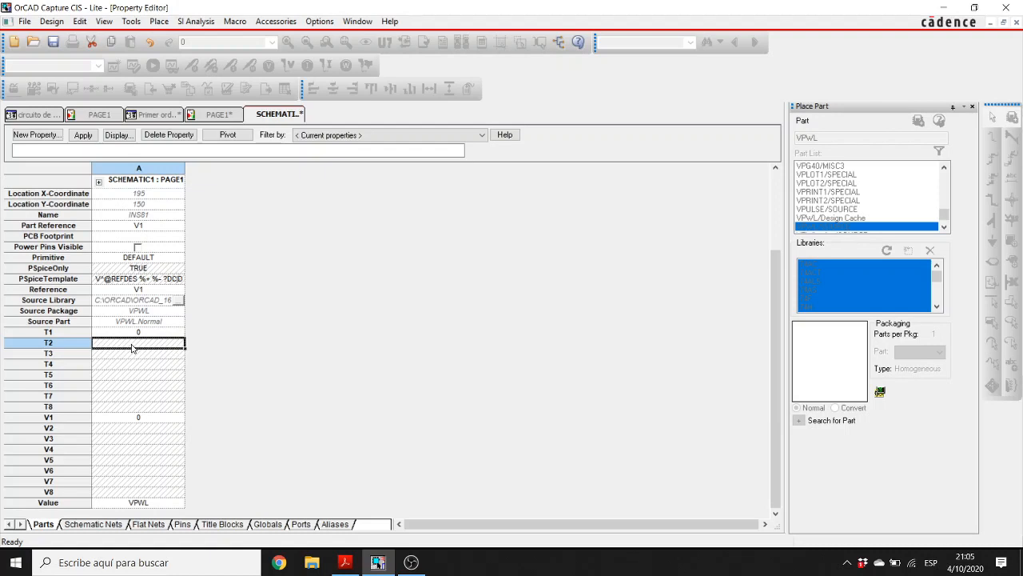
type("0.0001")
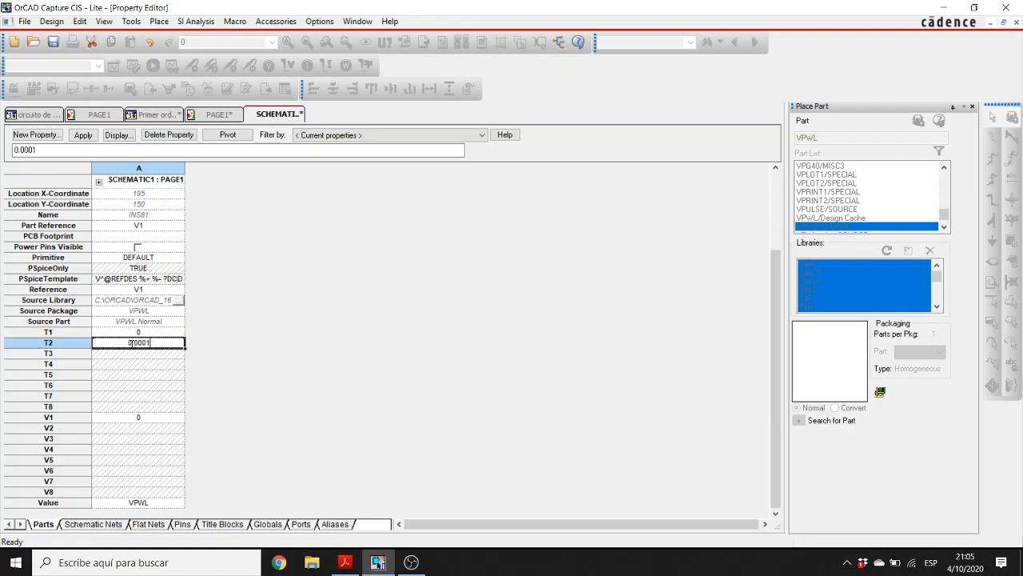
key("BackSpace")
key("BackSpace")
type("1")
Set the source's V2 voltage to 12 and apply the property changes to the design.
left_click(134, 429)
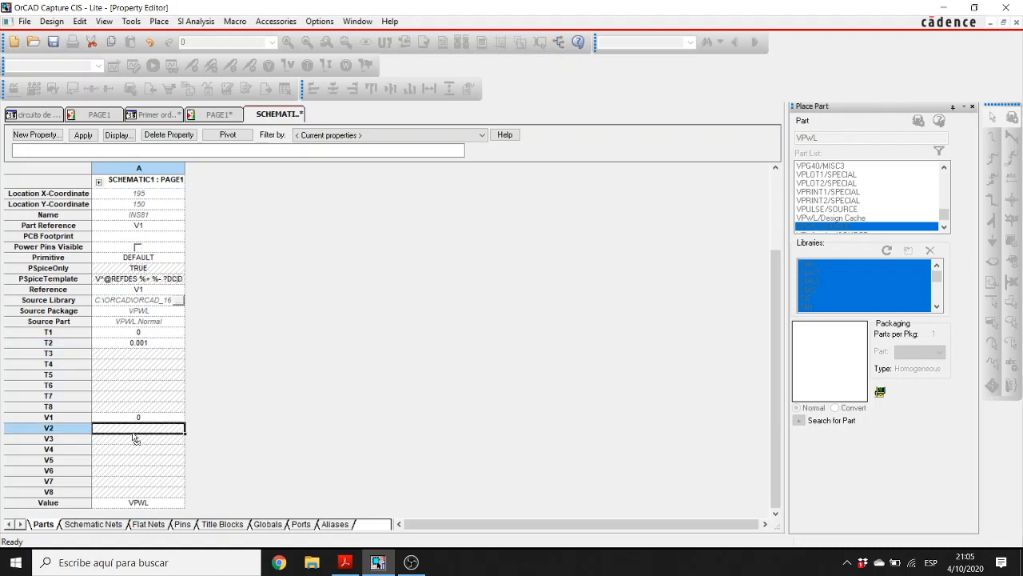
type("12")
left_click(91, 138)
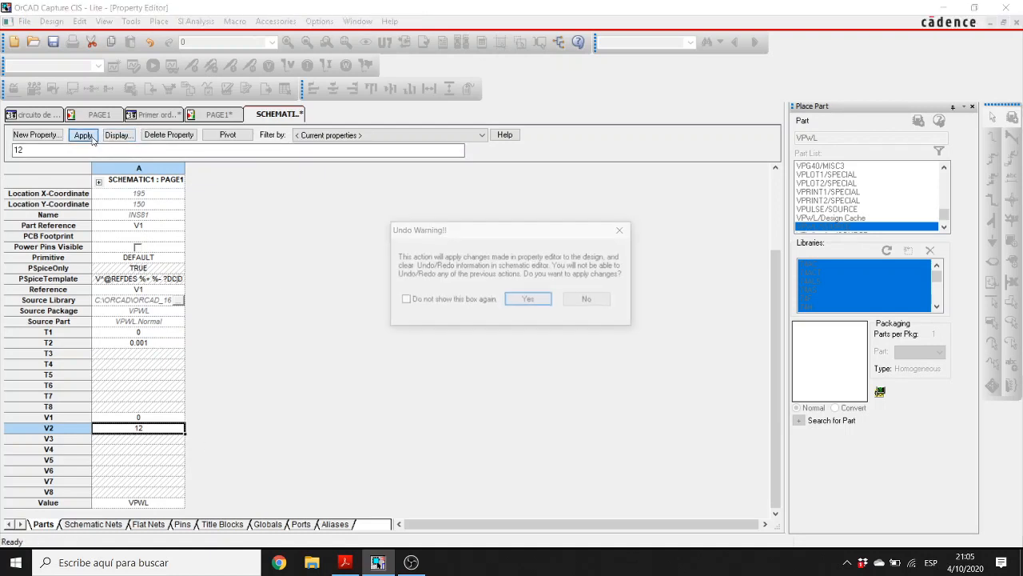
left_click(533, 300)
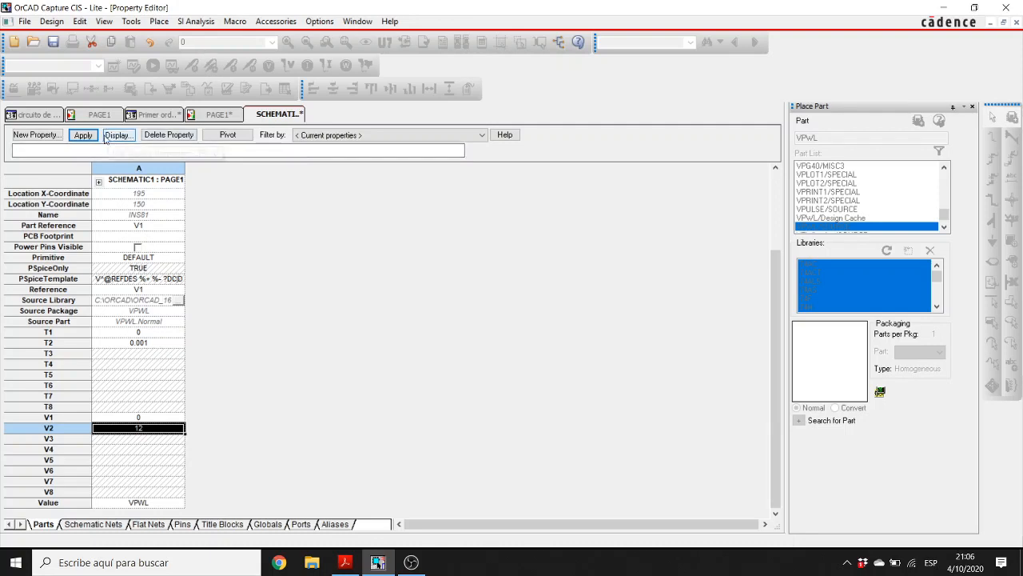
Return to the schematic page, create a simulation profile named "capacitor u(t)" and bring up its settings.
left_click(209, 114)
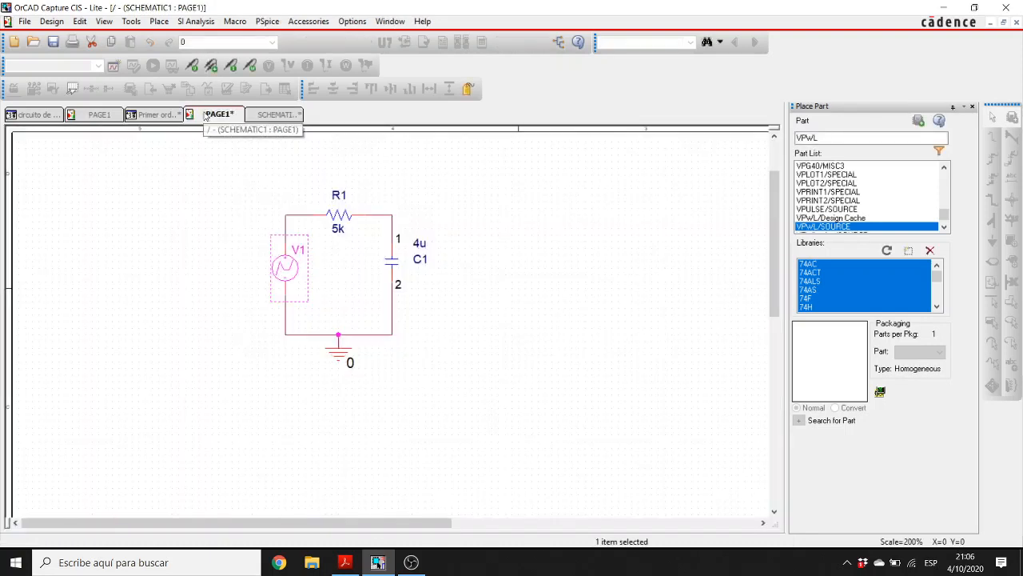
left_click(189, 221)
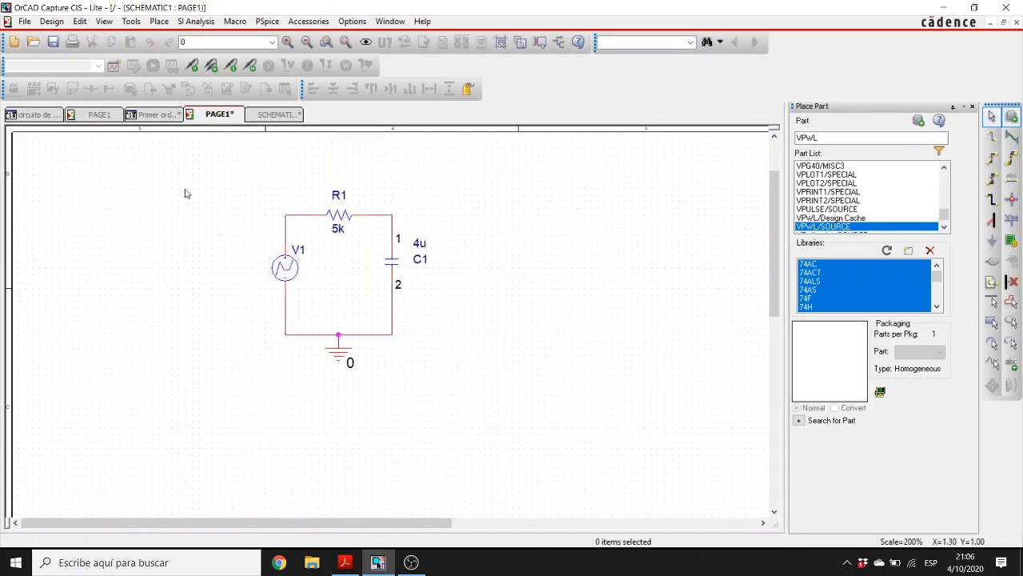
left_click(113, 68)
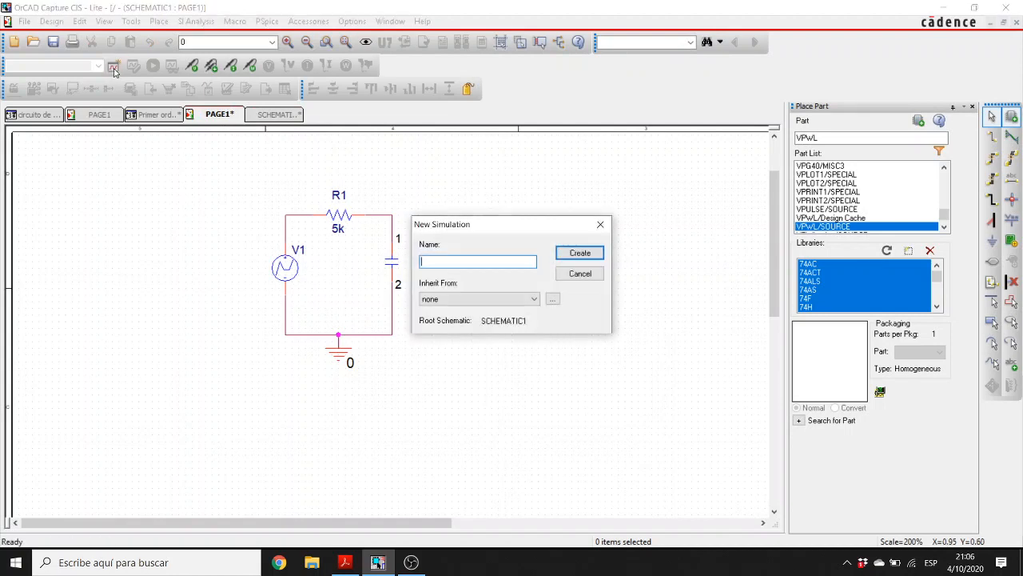
type("capacitor u(t)")
left_click(572, 254)
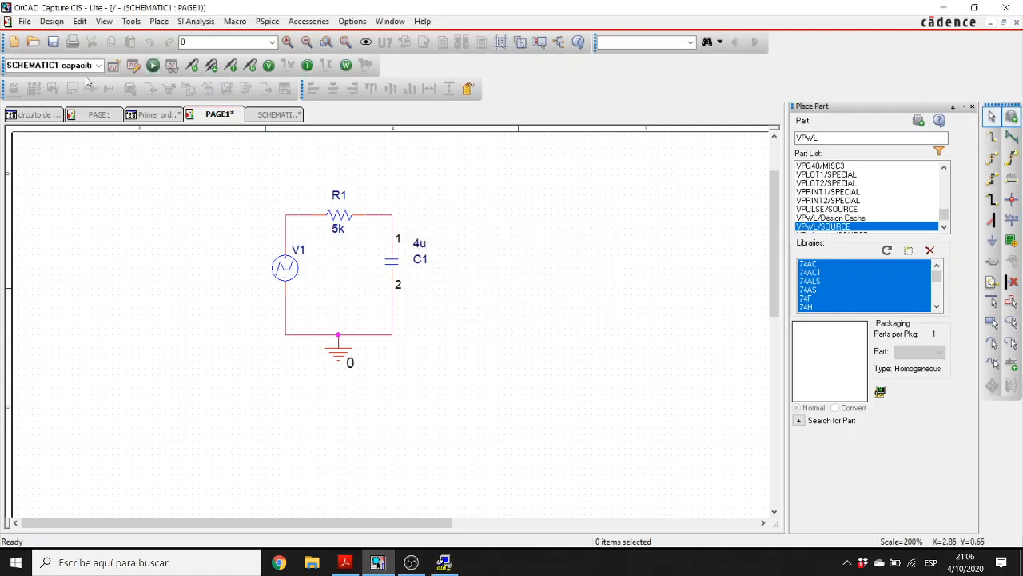
left_click(451, 566)
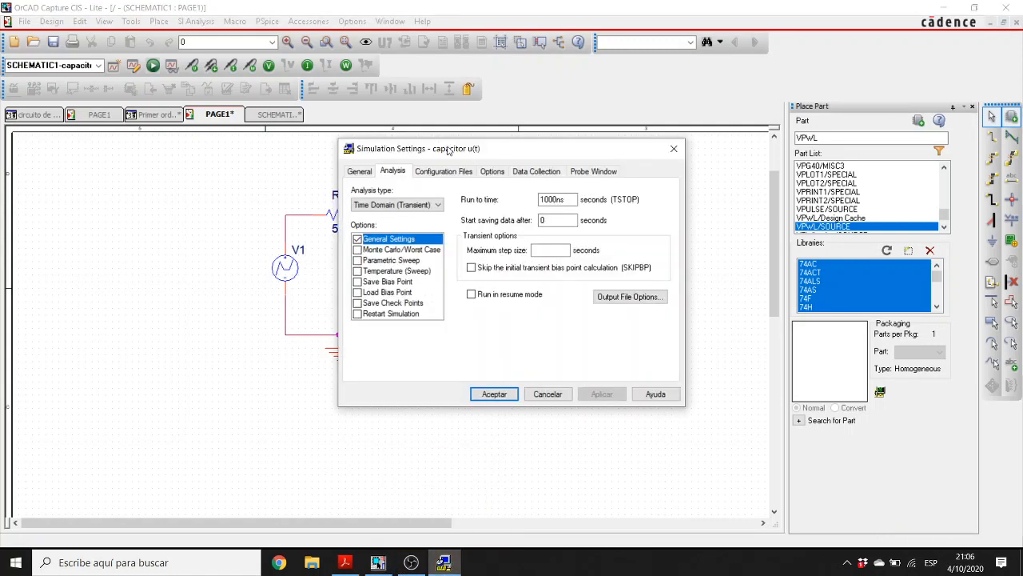
Show the problem PDF beside the simulation settings and review the worked solution, including the time constant.
left_click_drag(448, 151, 538, 174)
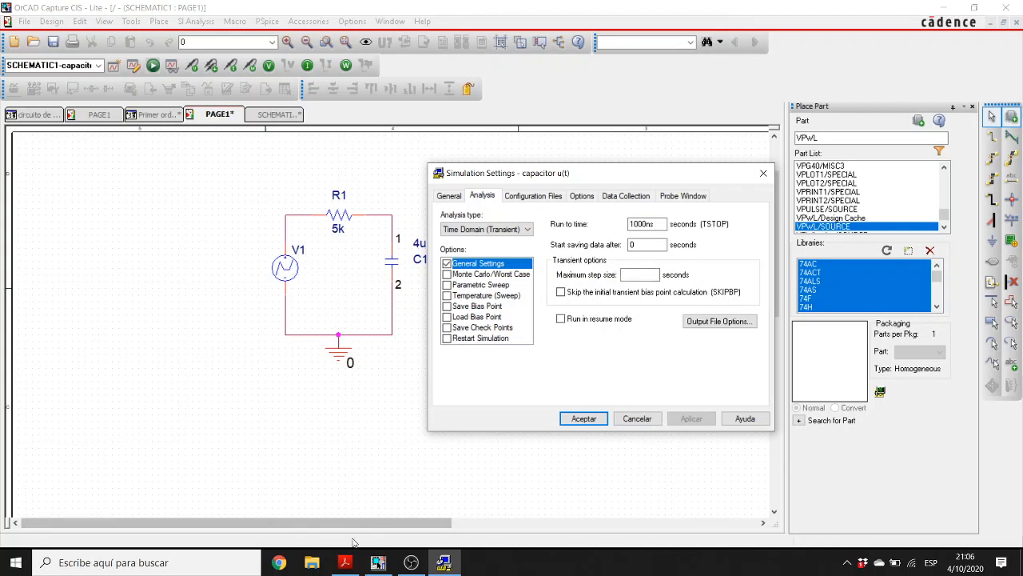
left_click_drag(476, 180, 716, 153)
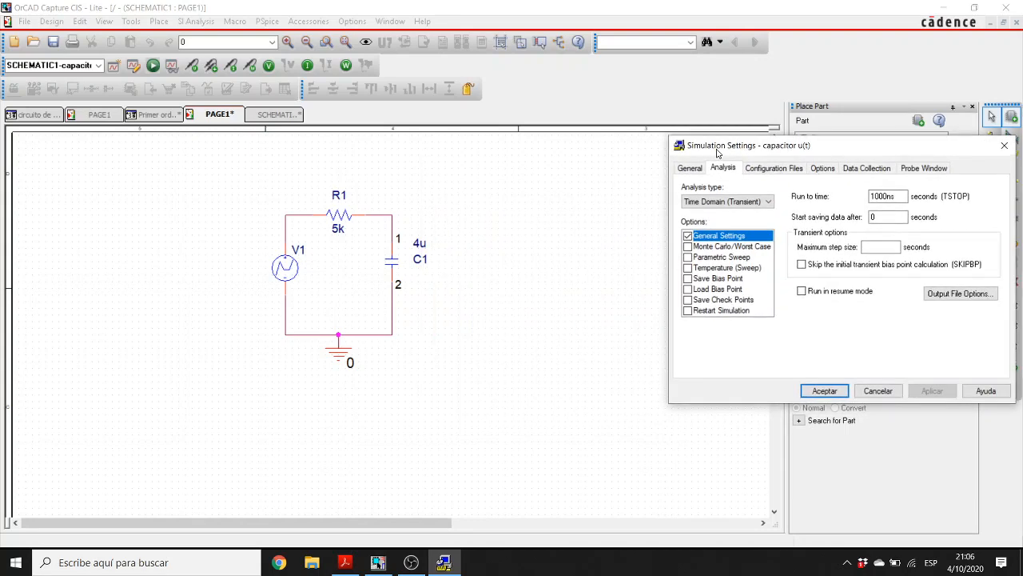
left_click(337, 570)
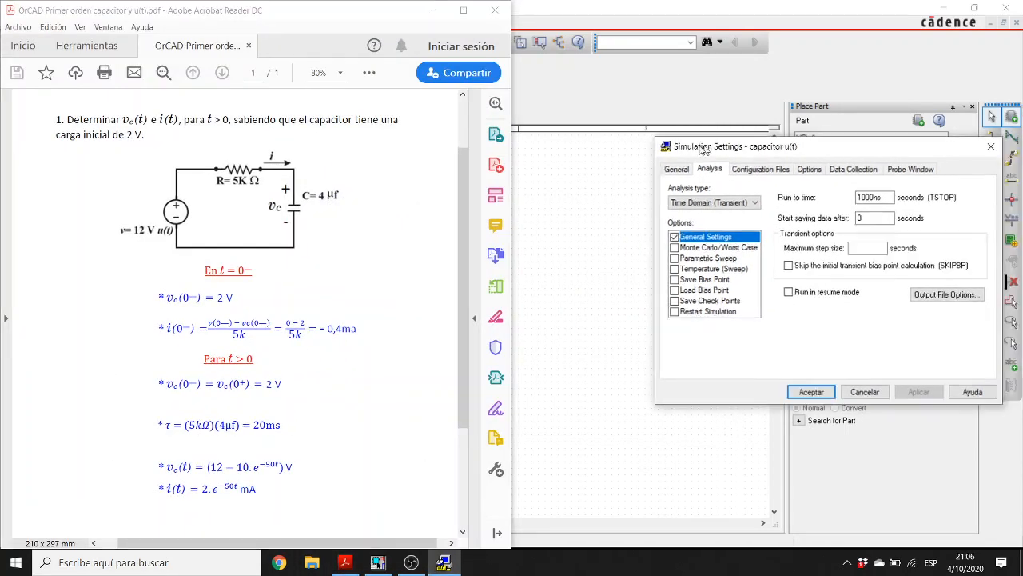
left_click_drag(719, 150, 626, 143)
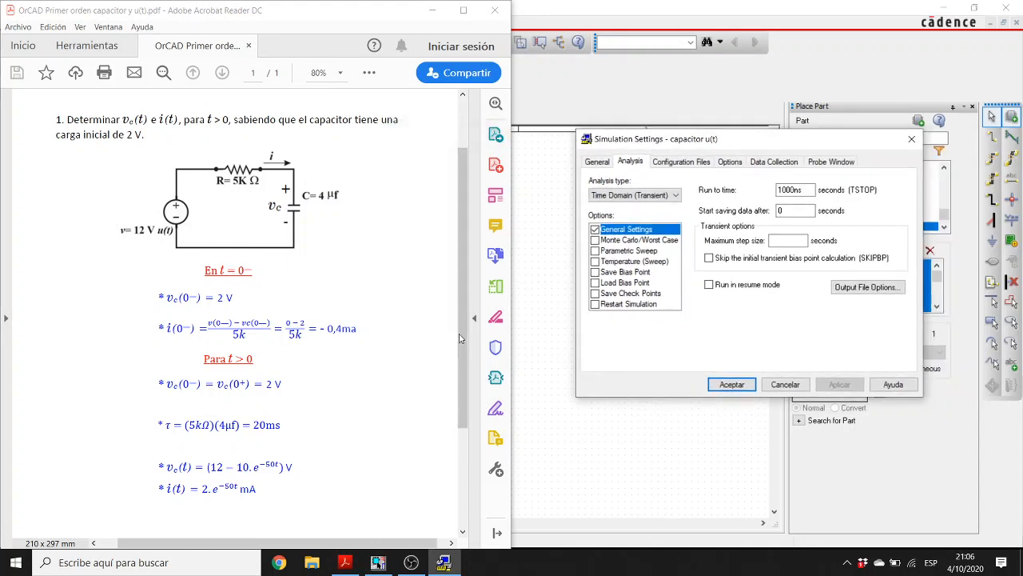
left_click_drag(460, 332, 459, 350)
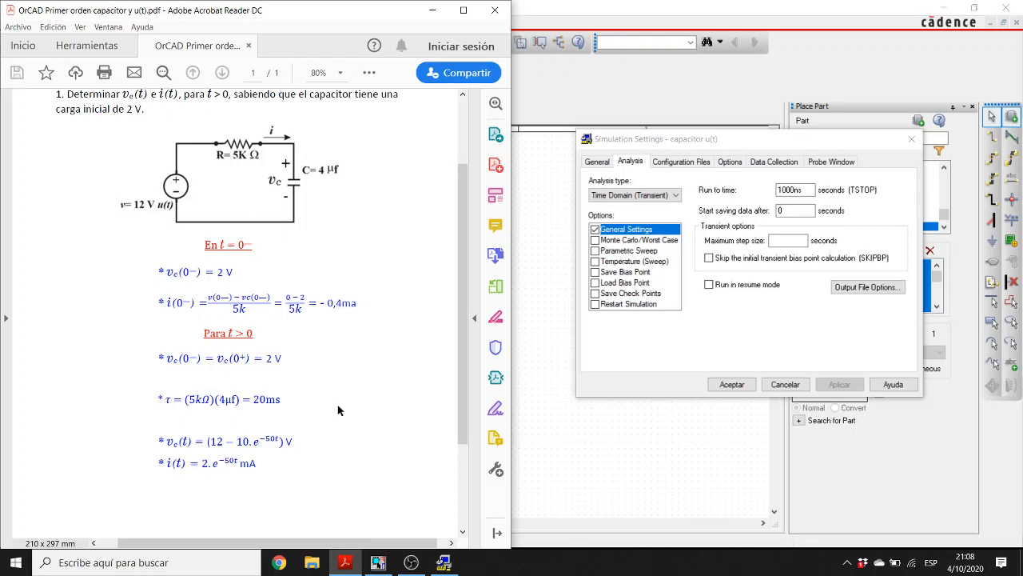
Set the transient analysis run time to 100ms and the maximum step size to 100u, and accept the settings.
double_click(787, 189)
type("100m")
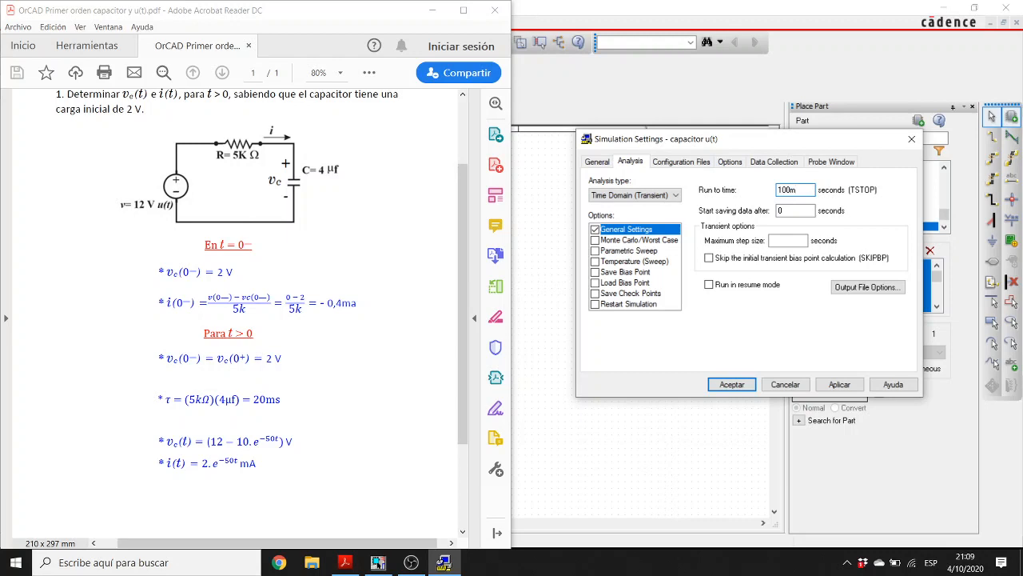
type("s")
key("ctrl+z")
type("100")
left_click(782, 240)
type("u")
left_click(836, 387)
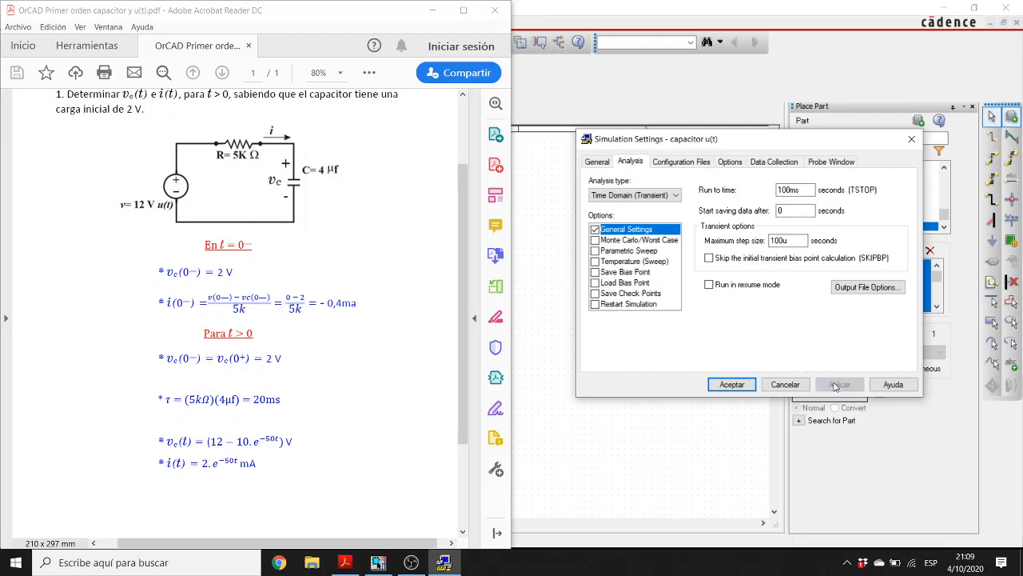
left_click(734, 384)
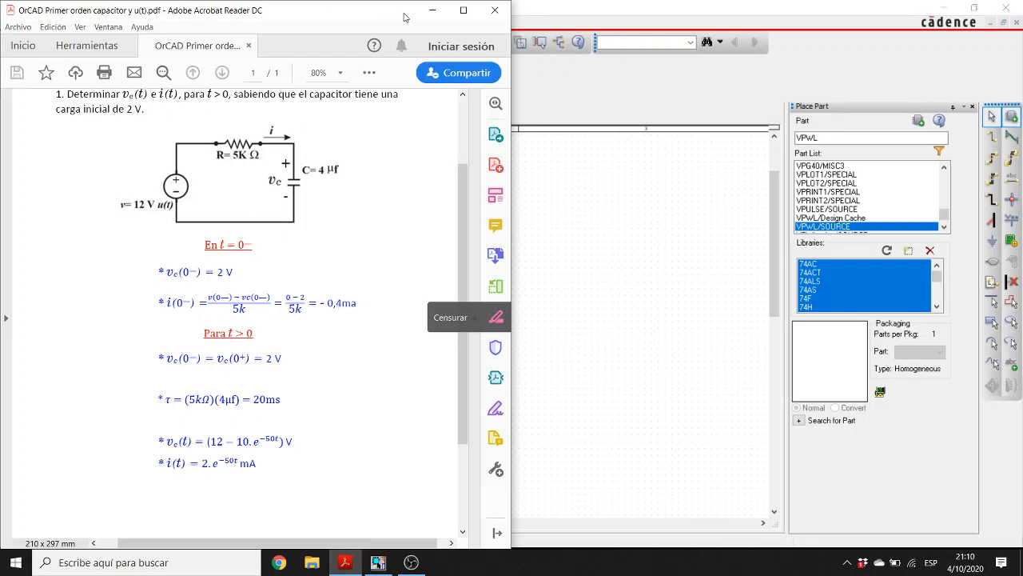
Run the PSpice simulation with a voltage marker on the node between V1 and R1, and tile the plot beside the schematic.
left_click(432, 11)
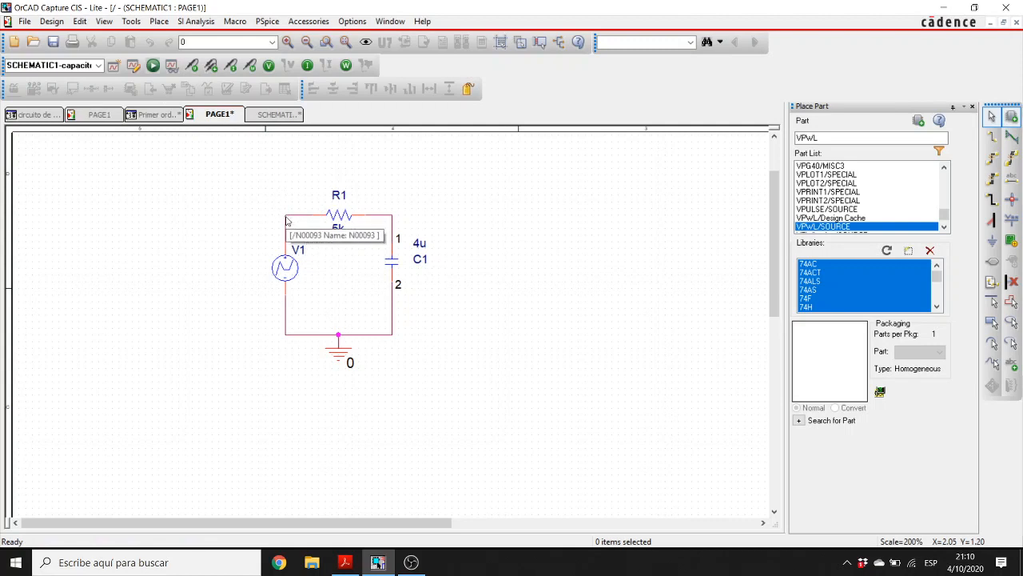
left_click(153, 66)
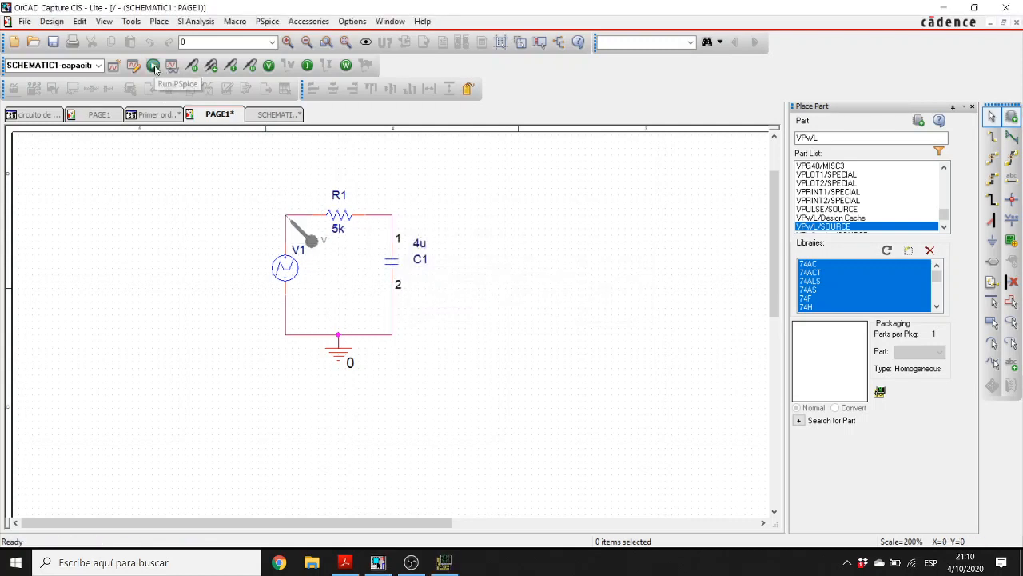
left_click(438, 563)
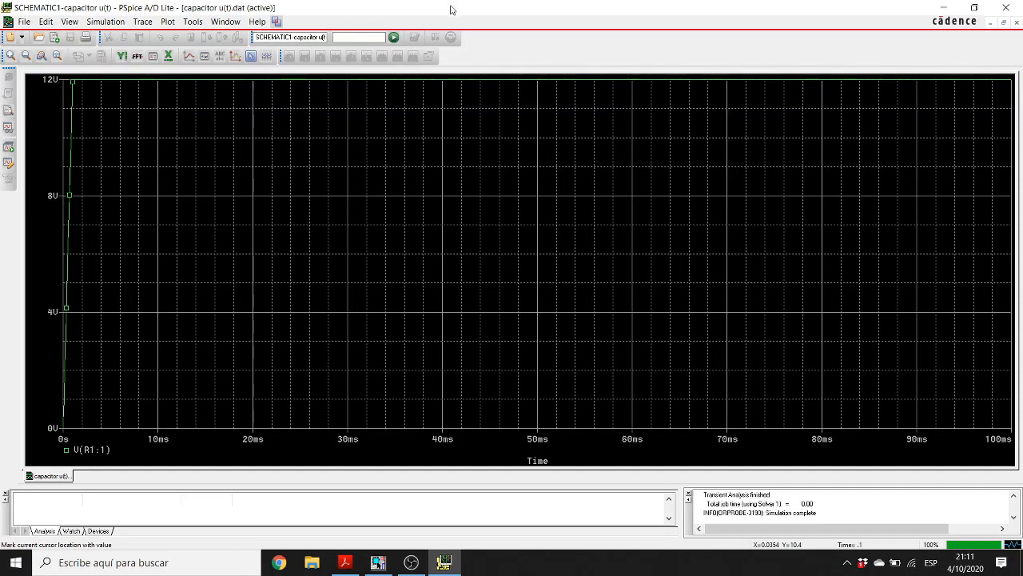
left_click_drag(450, 9, 1022, 8)
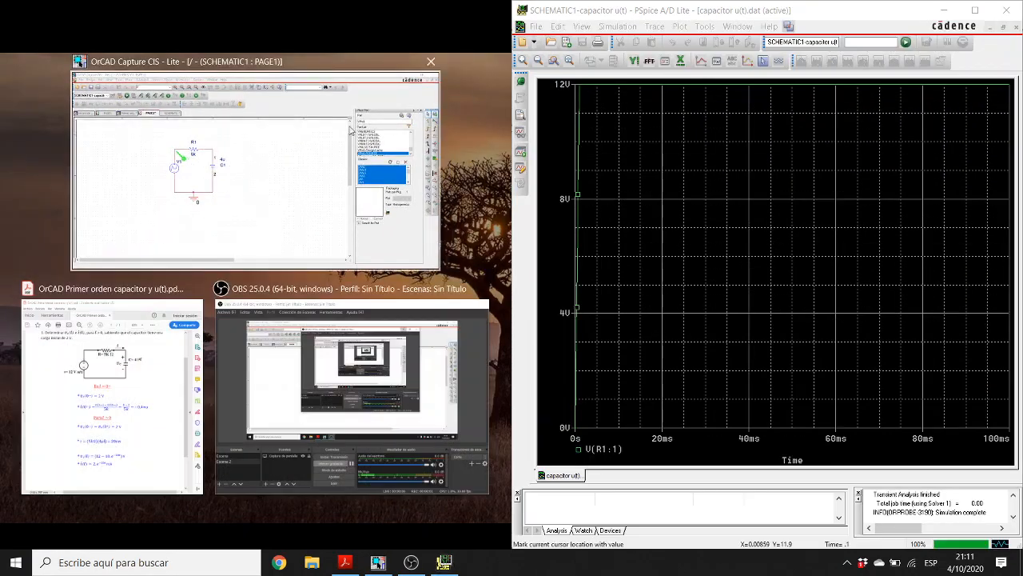
left_click(281, 175)
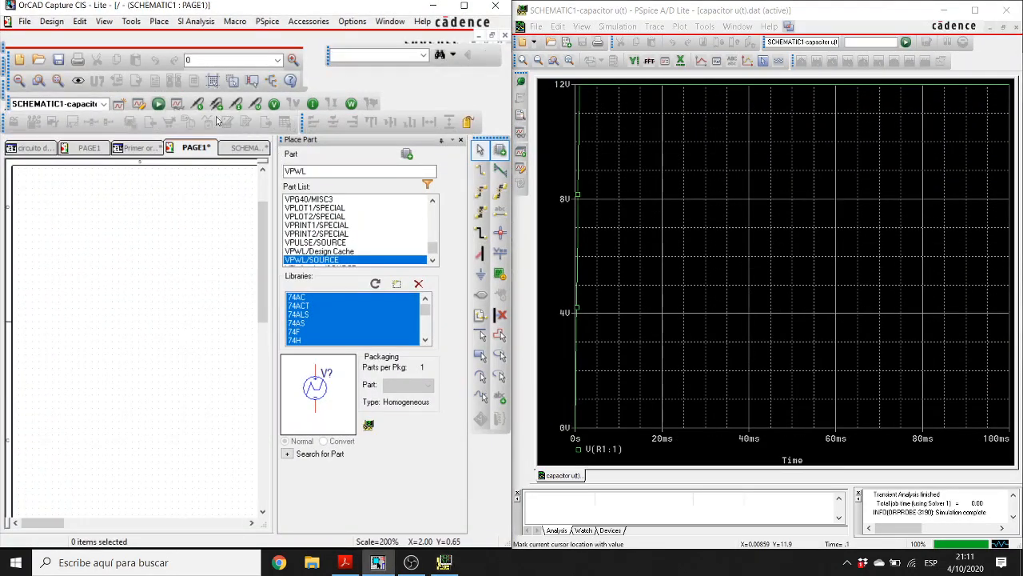
Compare the simulation profile's maximum step size with the T2 time in source V1's properties.
left_click(133, 101)
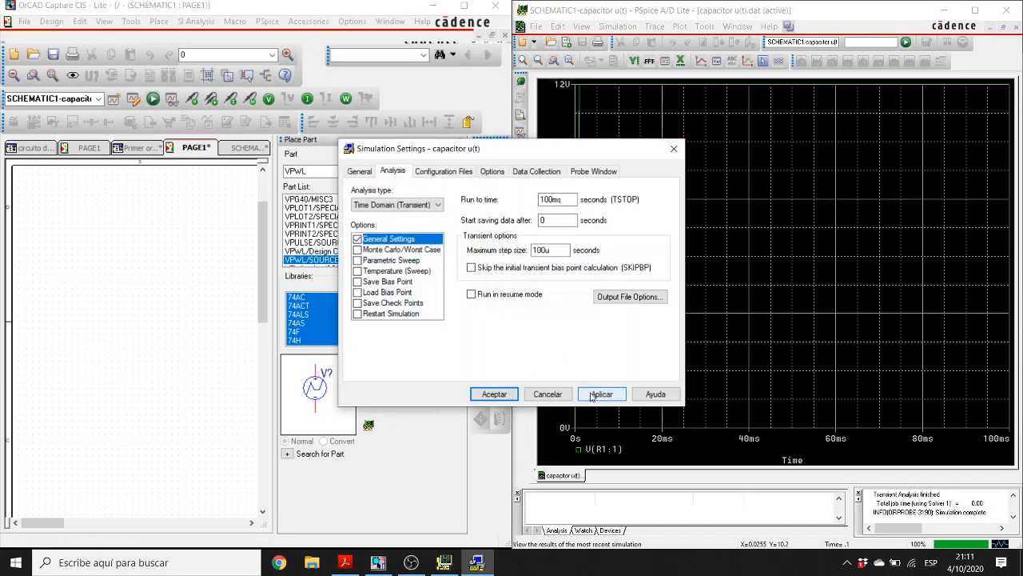
left_click(592, 393)
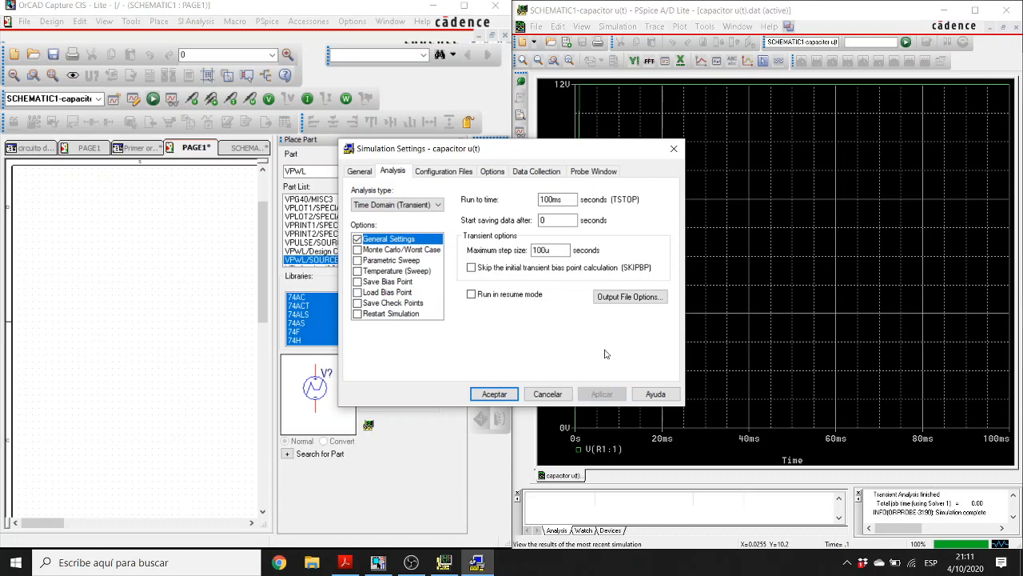
left_click(558, 394)
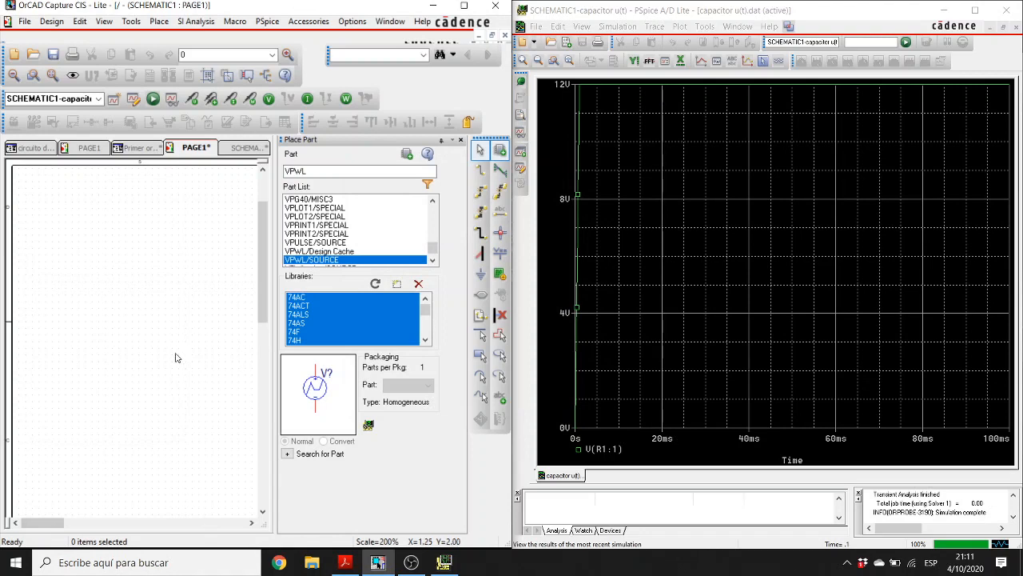
left_click_drag(35, 524, 80, 524)
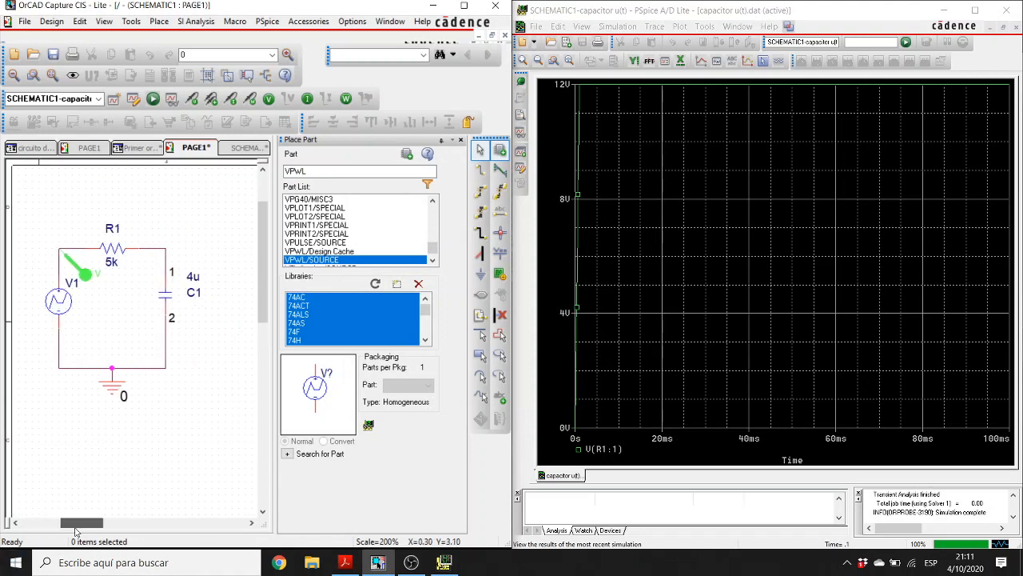
double_click(56, 308)
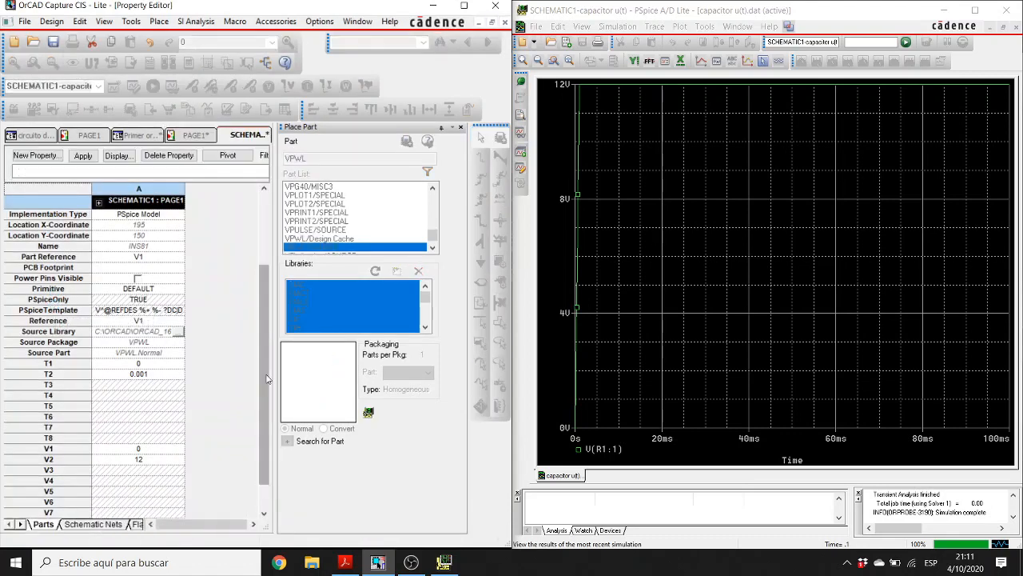
left_click_drag(268, 379, 265, 408)
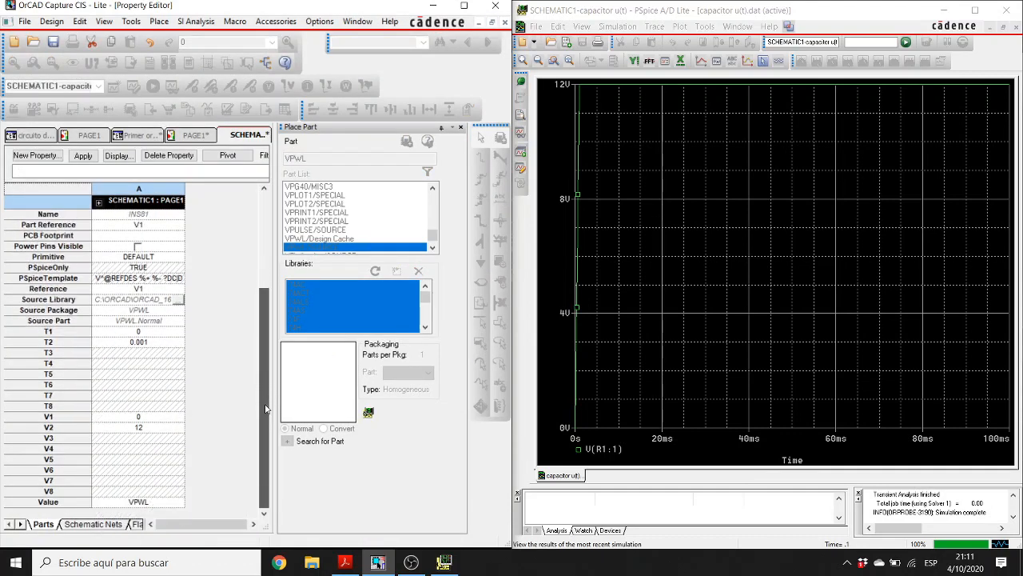
left_click(184, 135)
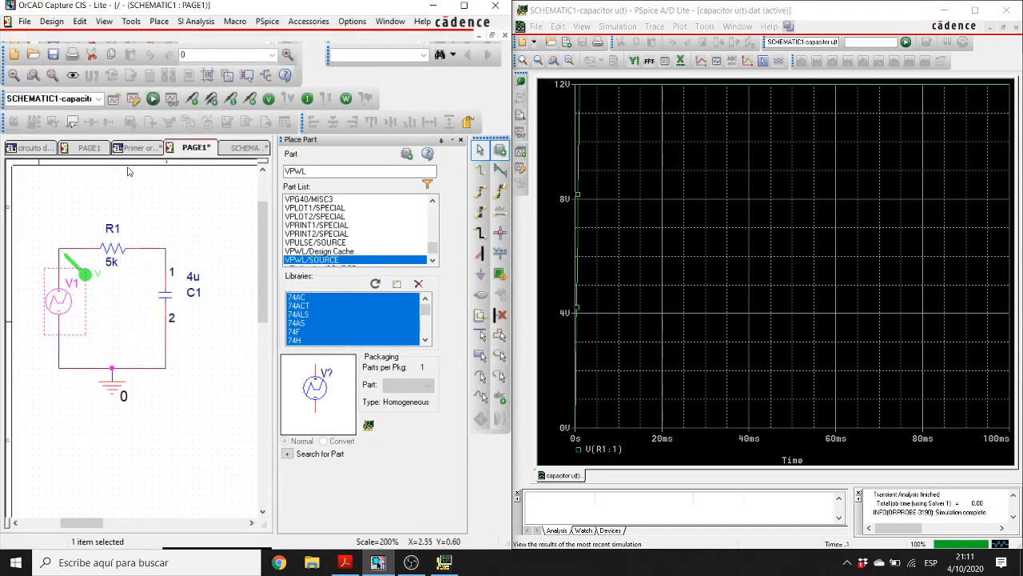
left_click(133, 98)
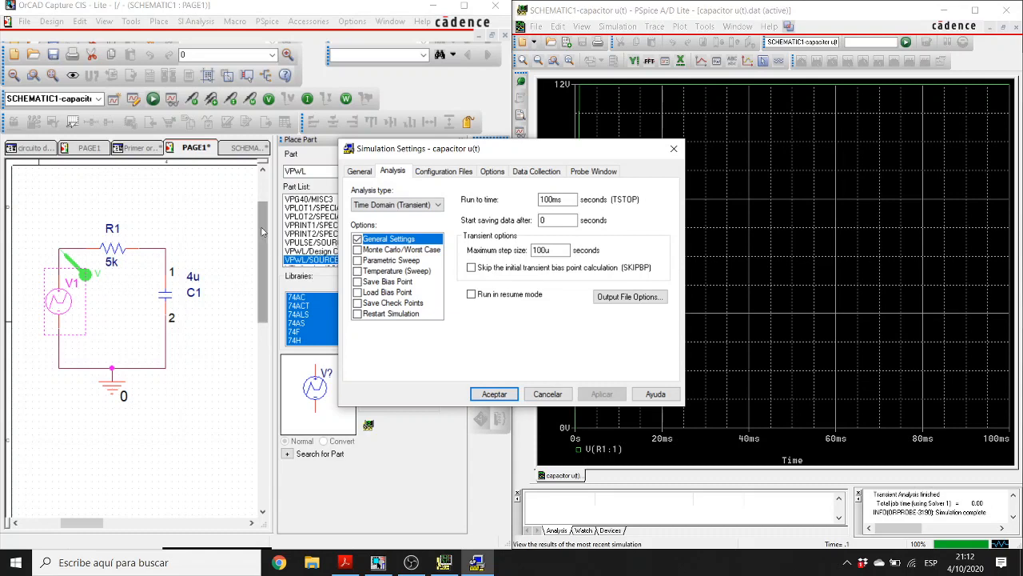
Set source V1's T2 time to 100u, apply the change, and dismiss the simulation settings.
left_click(242, 148)
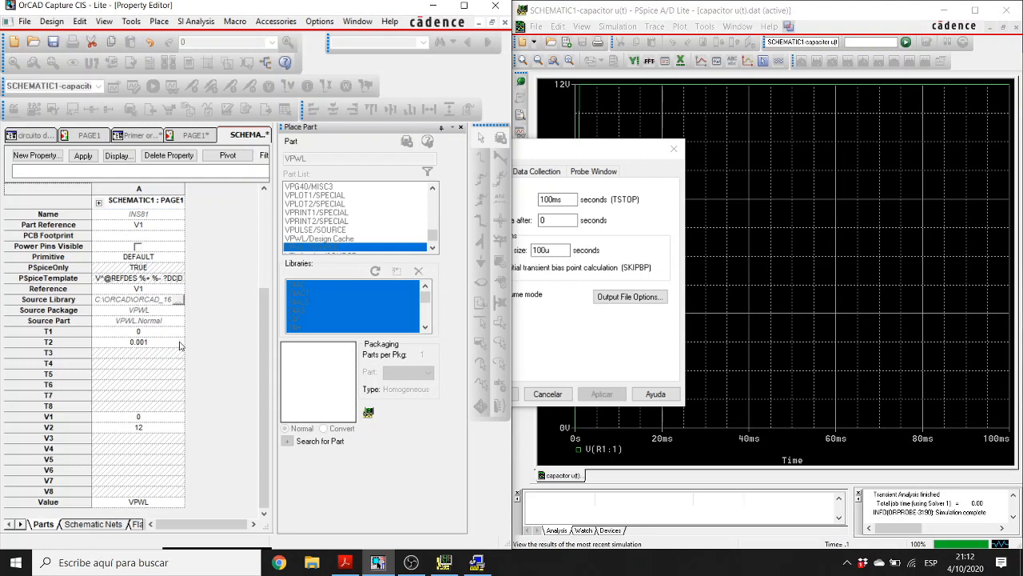
left_click(150, 342)
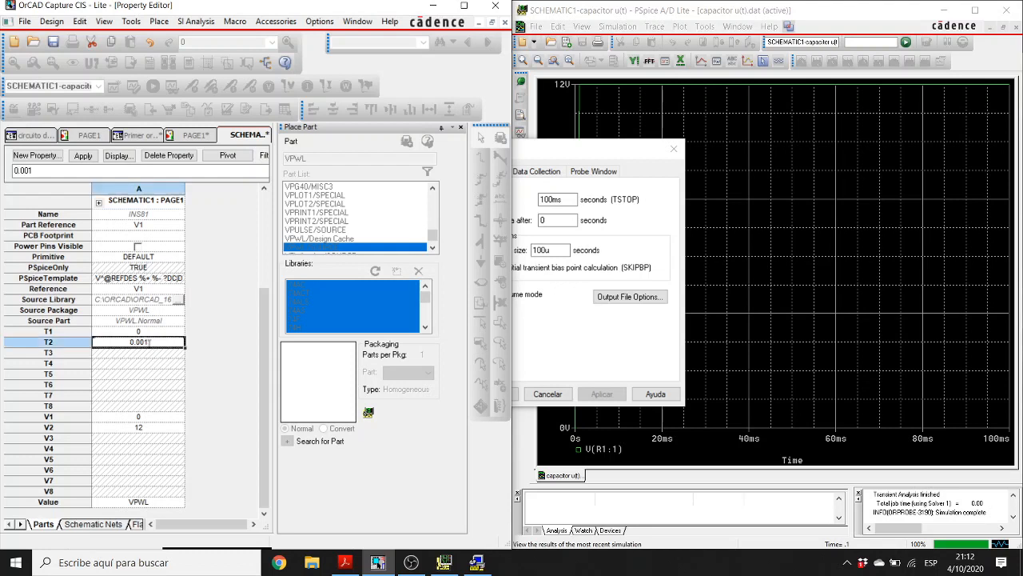
double_click(149, 342)
key("BackSpace")
type("100u")
left_click(83, 155)
left_click(274, 300)
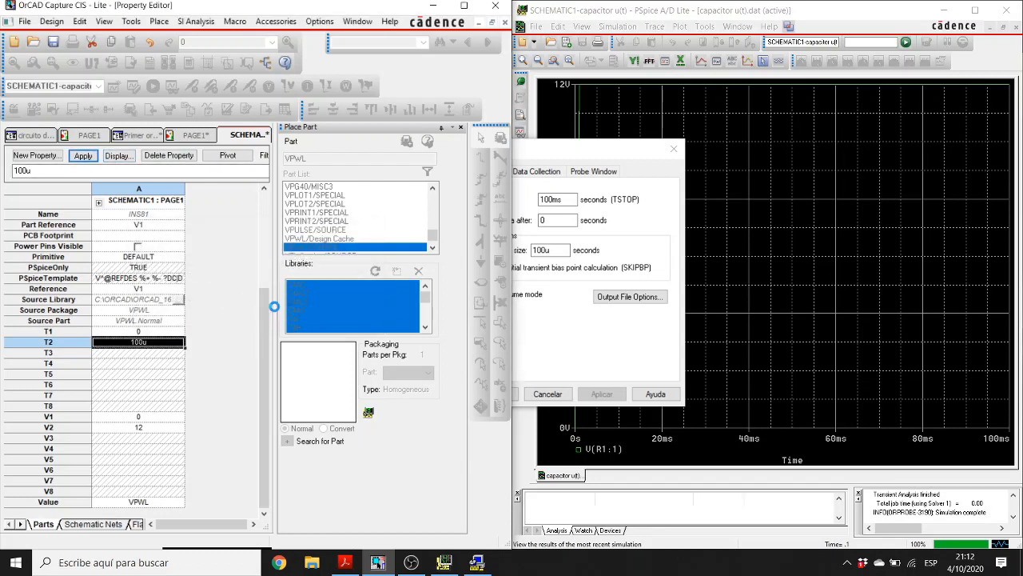
left_click(542, 366)
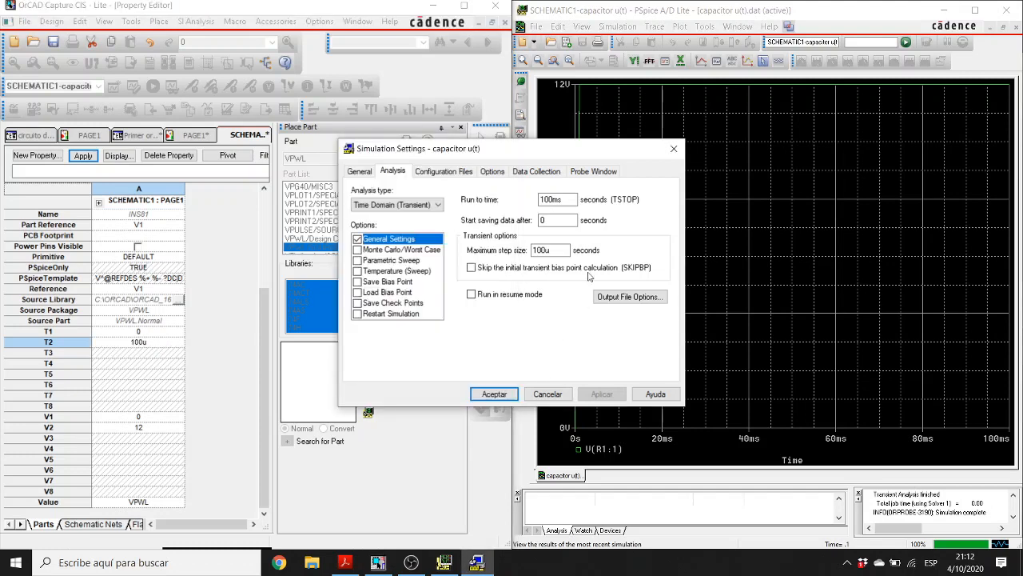
left_click(548, 393)
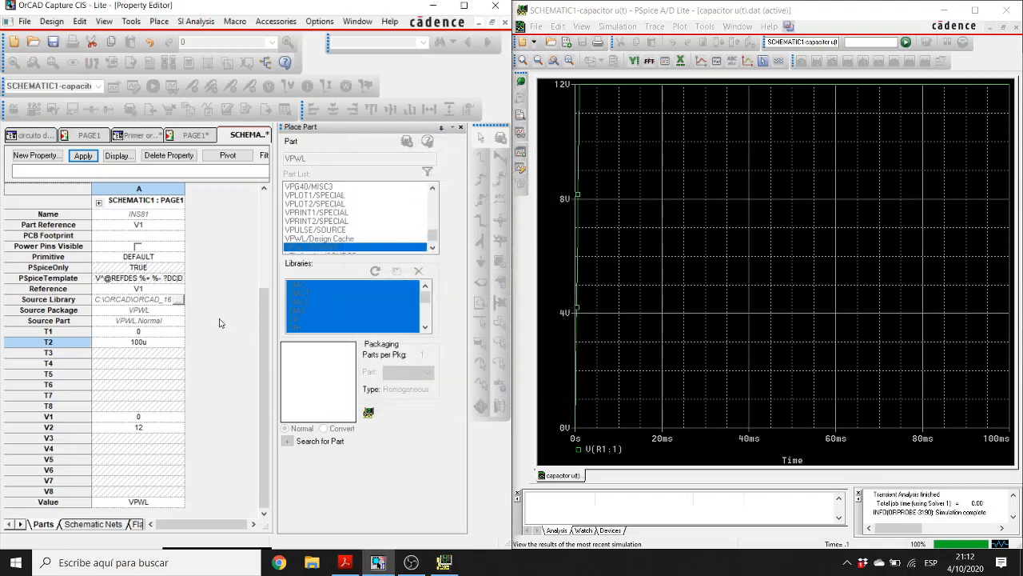
Rerun the PSpice simulation from the schematic page and enlarge the plot window to inspect the source voltage.
left_click(187, 136)
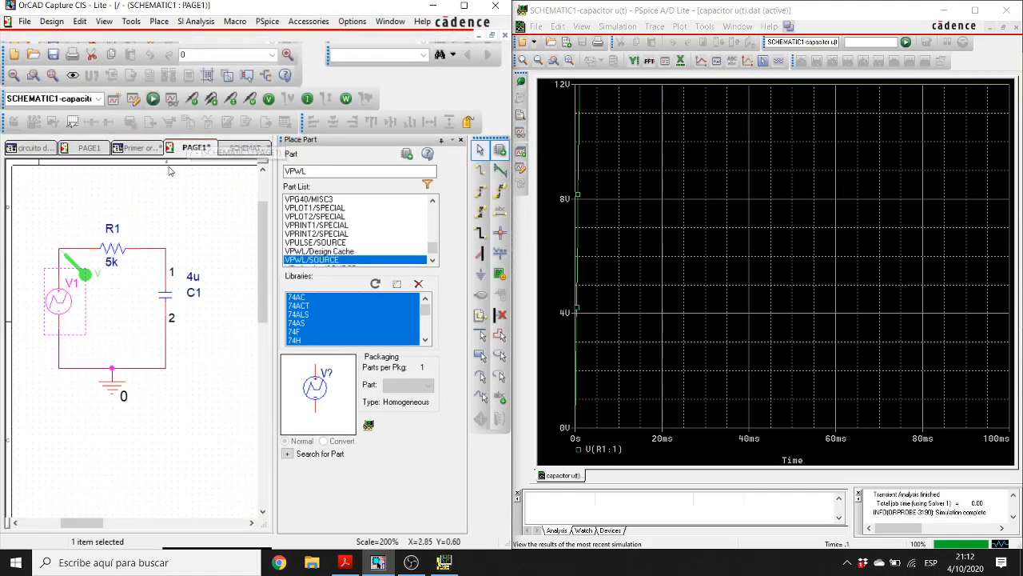
left_click(153, 100)
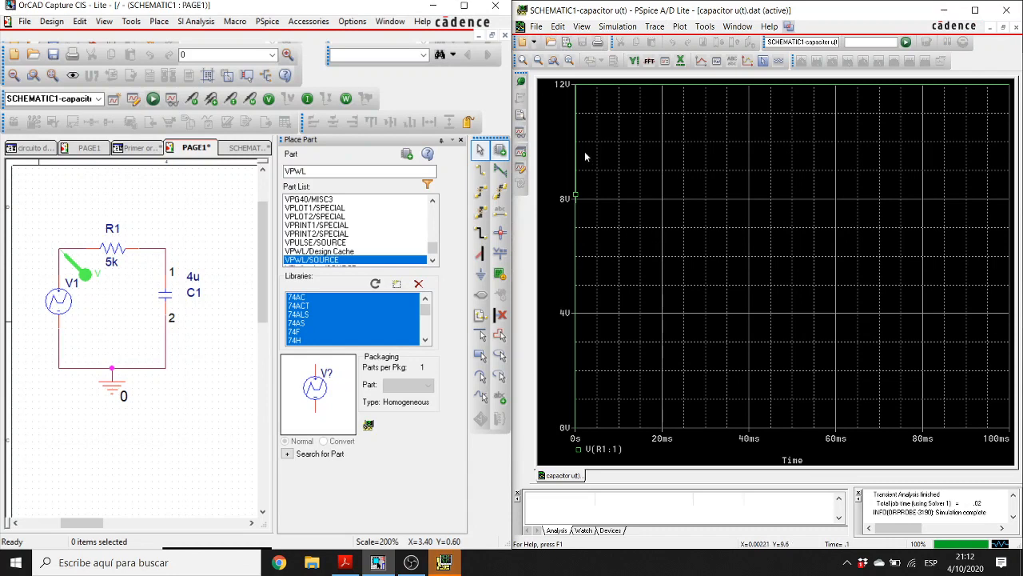
double_click(730, 13)
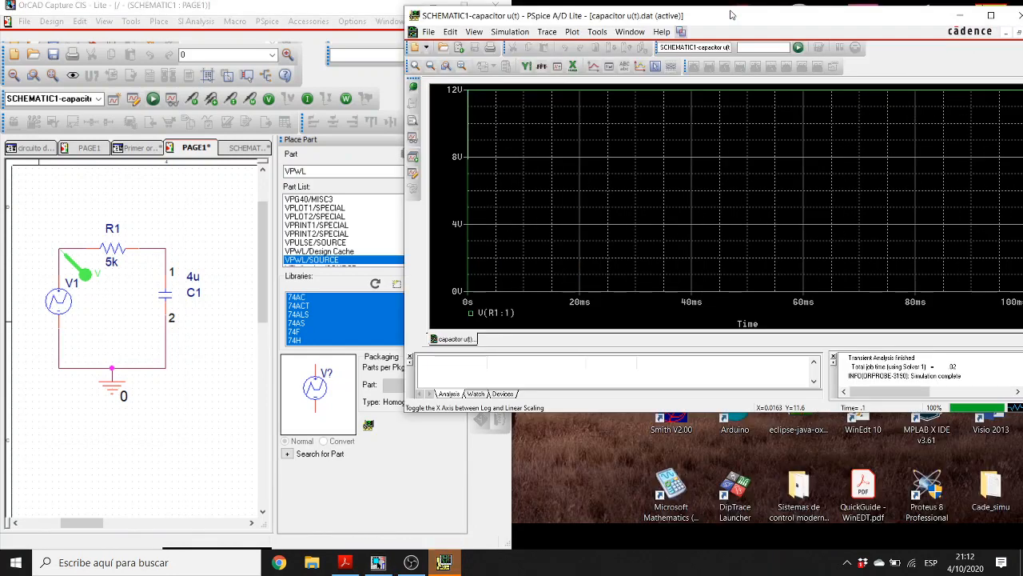
double_click(669, 16)
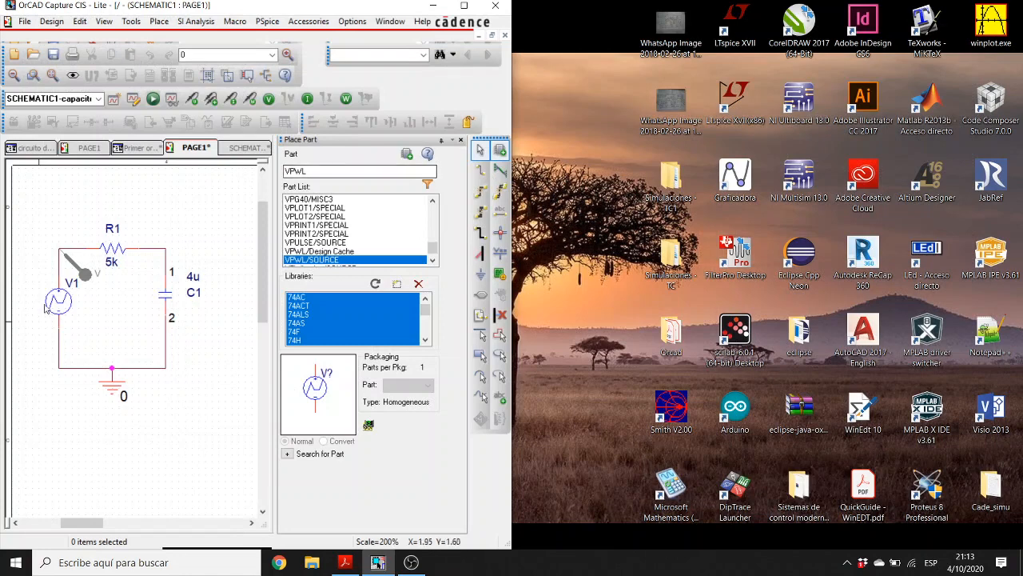
Set source V1's T2 time to 100n and apply the property change to the design.
double_click(64, 303)
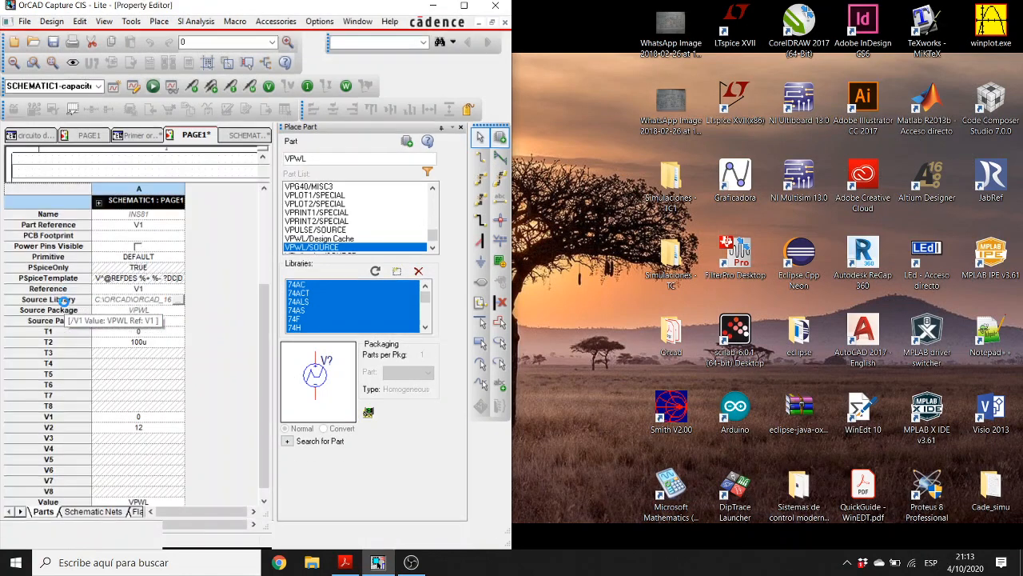
left_click(132, 342)
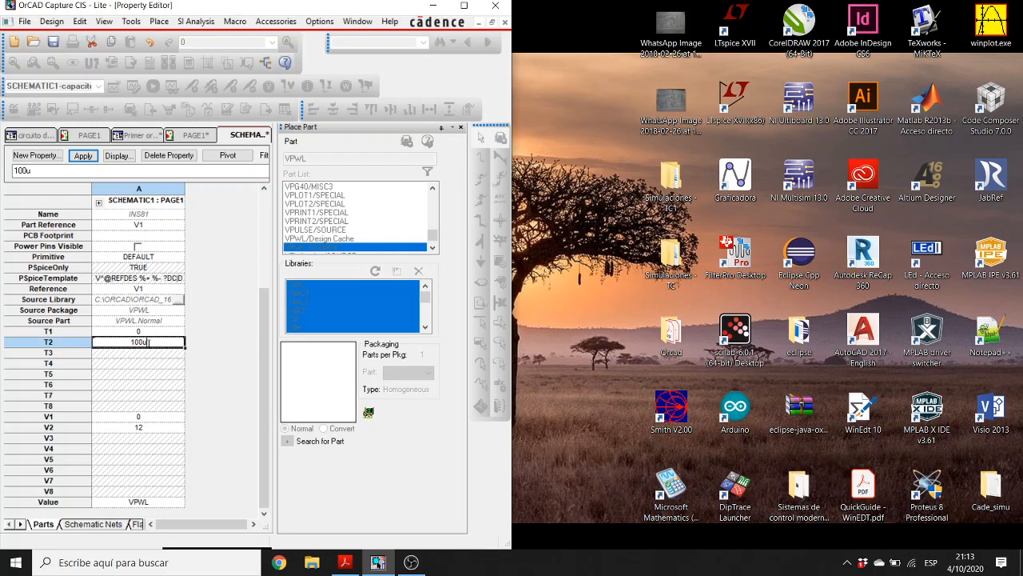
key("BackSpace")
key("BackSpace")
key("BackSpace")
key("BackSpace")
type("100n")
left_click(83, 155)
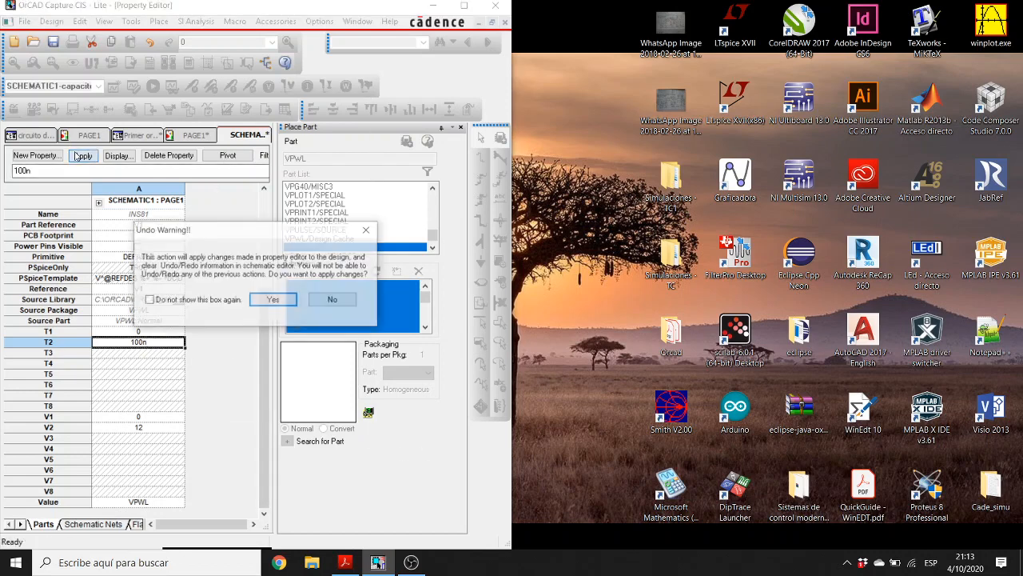
left_click(275, 300)
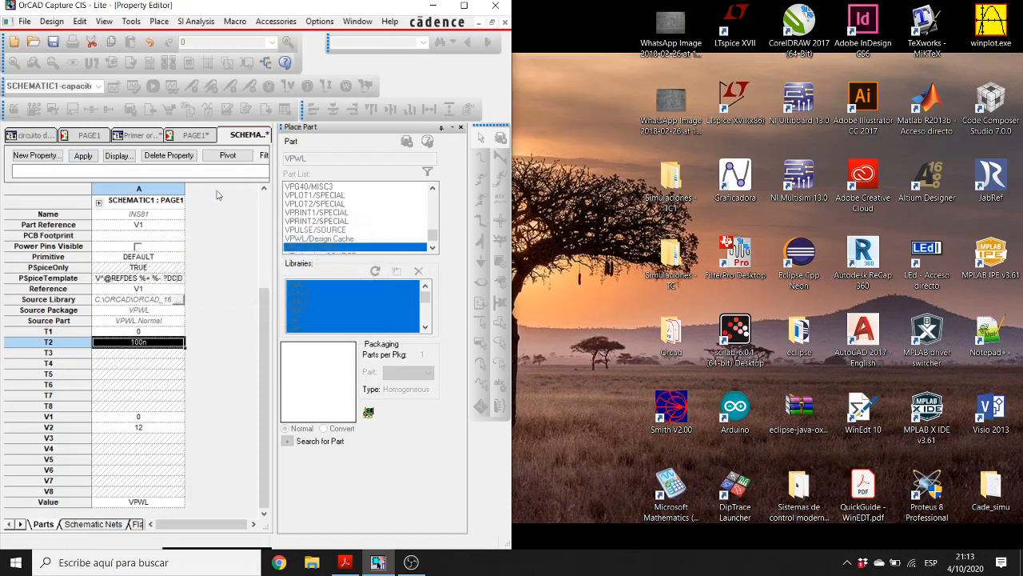
Rerun the PSpice simulation from the schematic page, inspect the source voltage step at time zero, and close the plot.
left_click(192, 144)
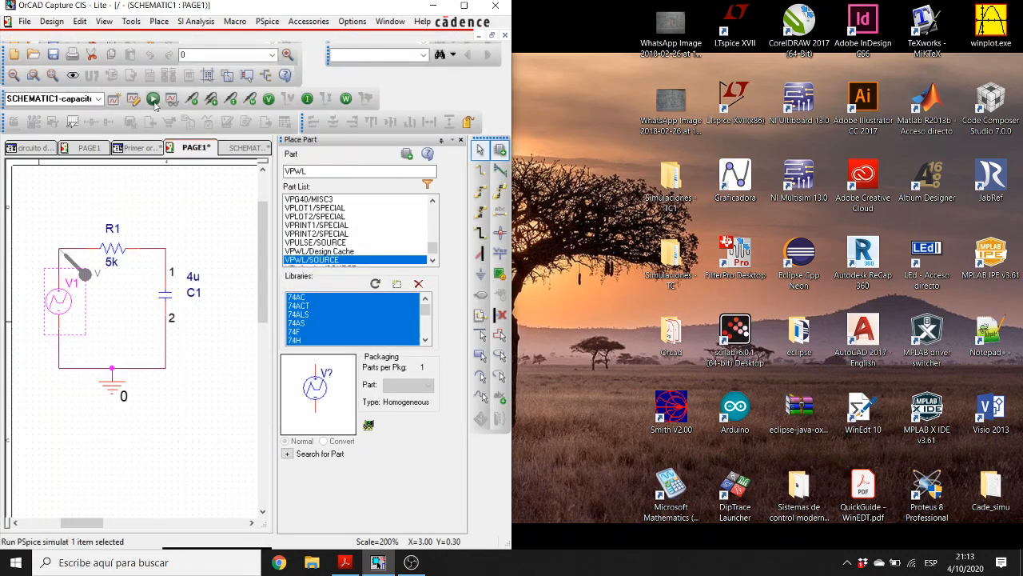
left_click(153, 99)
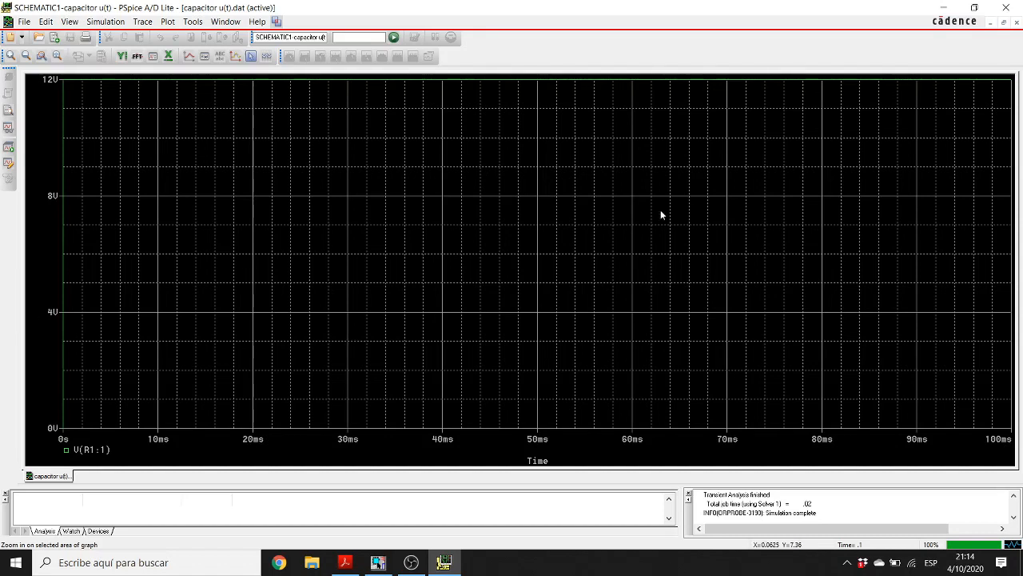
left_click(1015, 7)
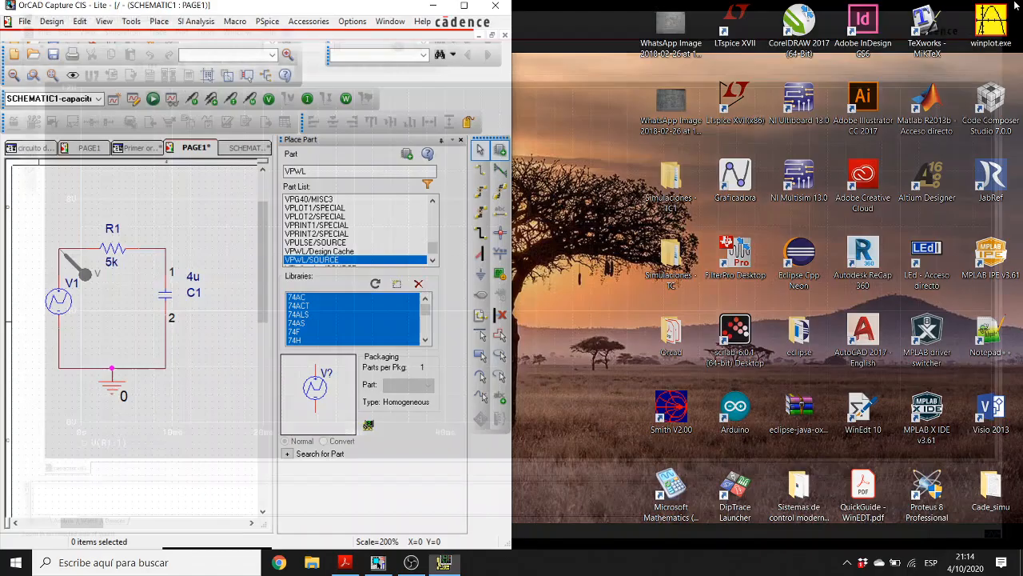
Set source V1's T1 time to 10m and T2 to 10.000001m, and apply the changes to the design.
double_click(53, 302)
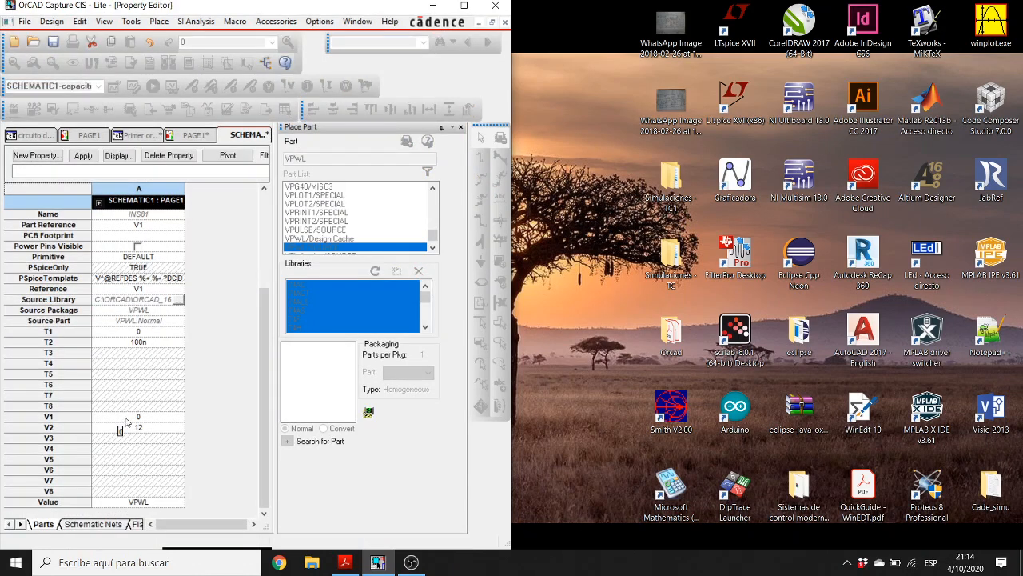
left_click(137, 331)
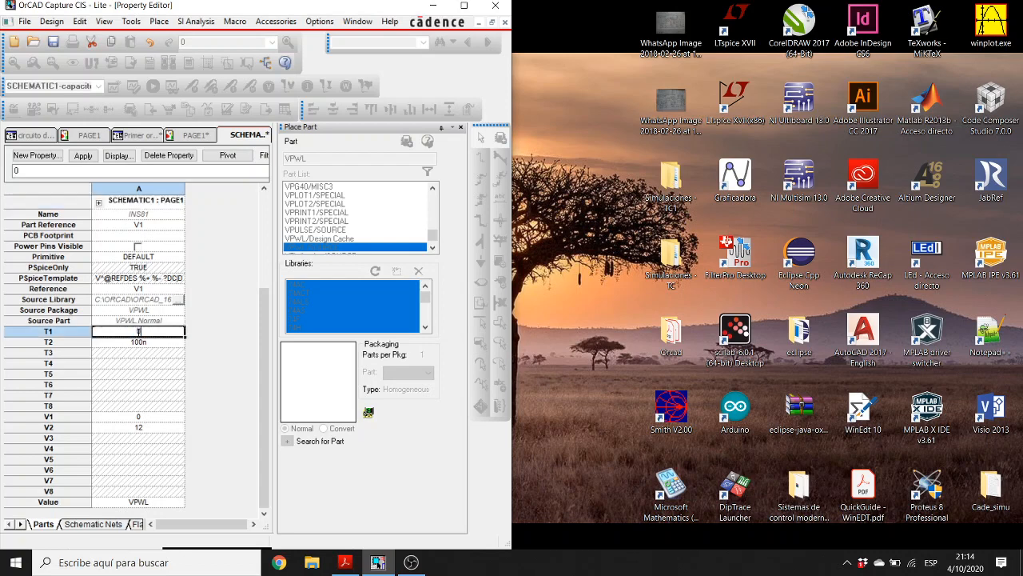
key("BackSpace")
type("10m")
left_click(151, 343)
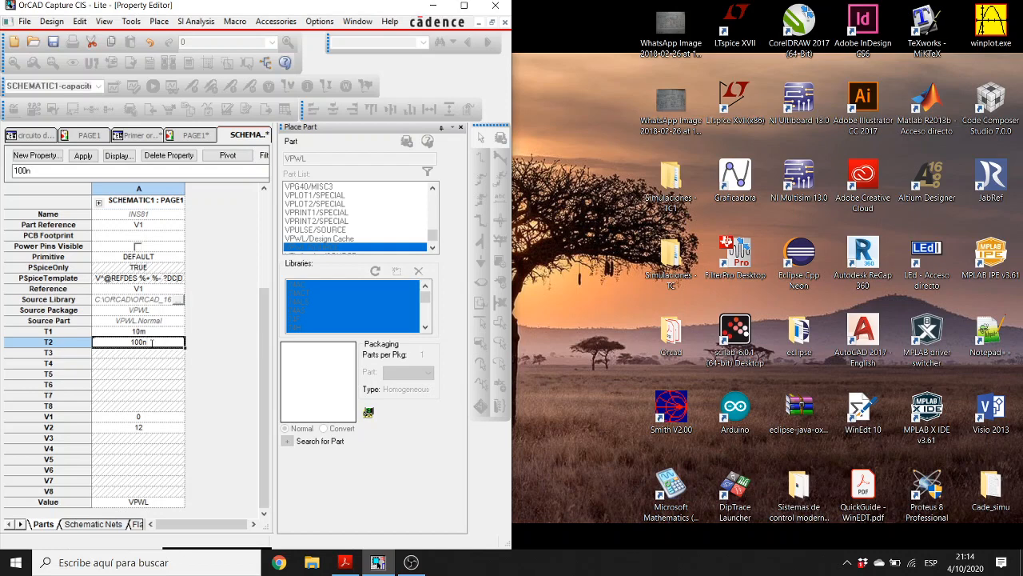
key("BackSpace")
key("BackSpace")
key("BackSpace")
type("m")
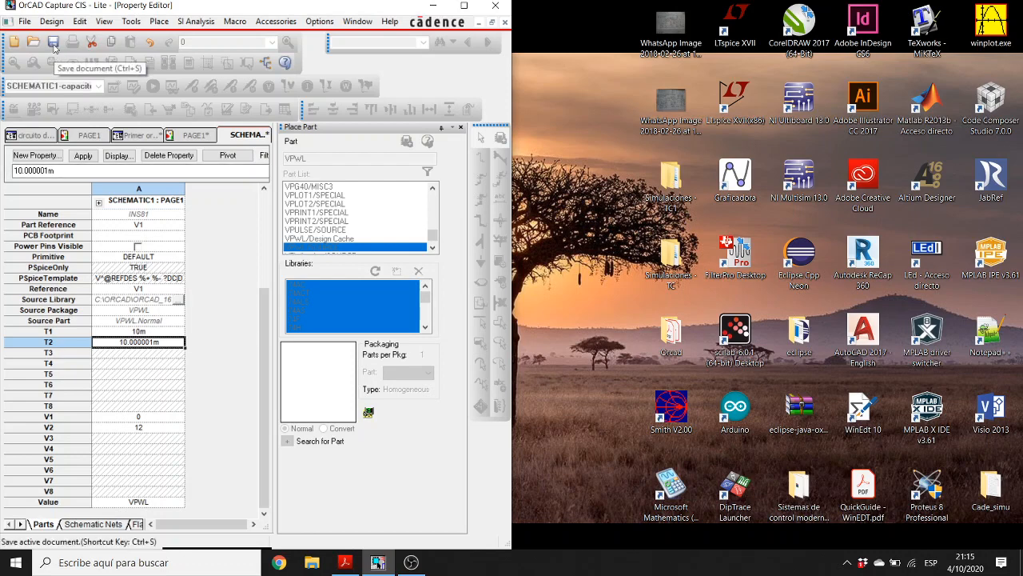
left_click(83, 155)
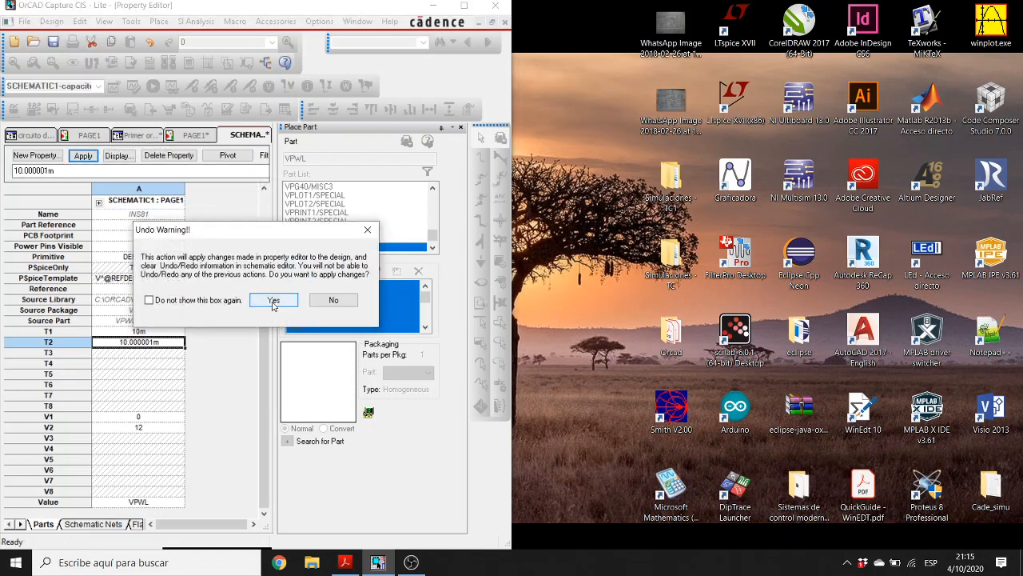
left_click(274, 300)
Run the simulation with the delayed source step, inspect the plotted source voltage, and close the plot window.
left_click(197, 136)
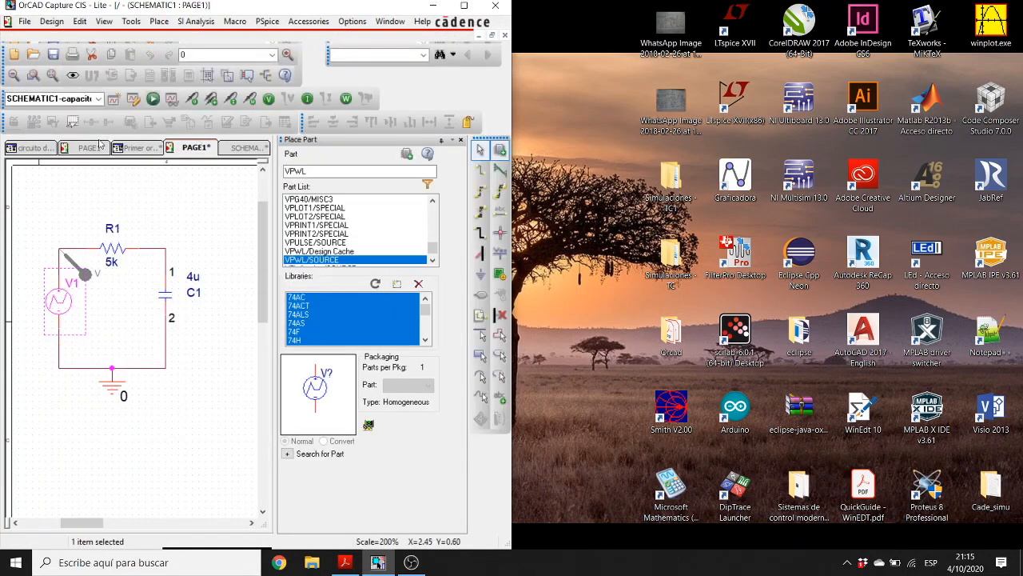
left_click(153, 98)
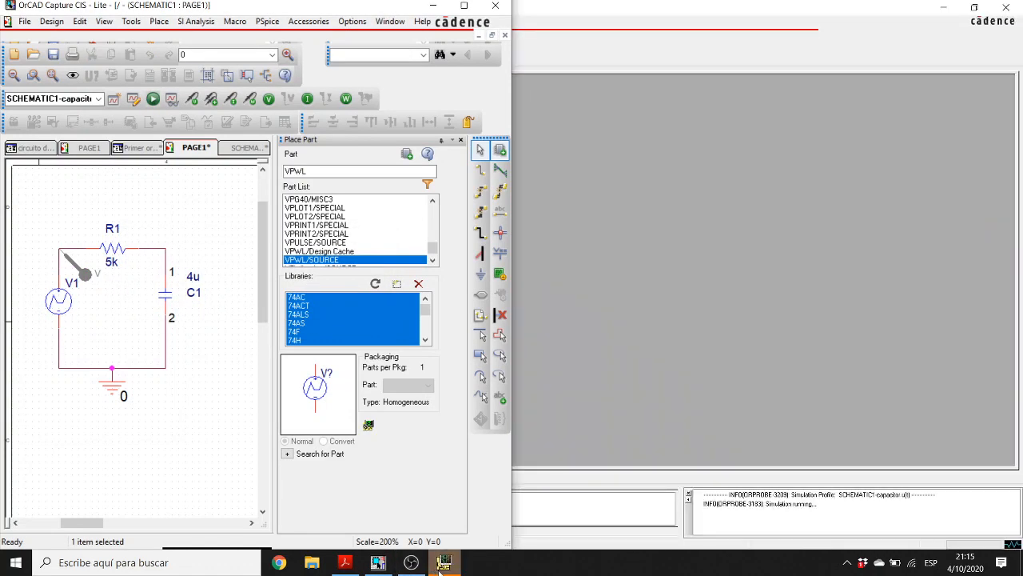
left_click(442, 564)
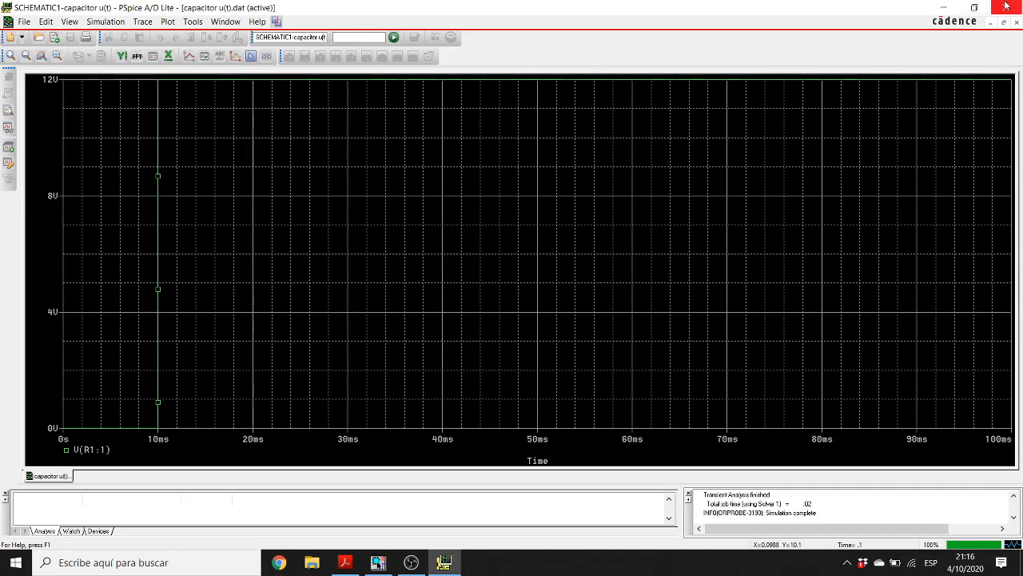
left_click(1006, 8)
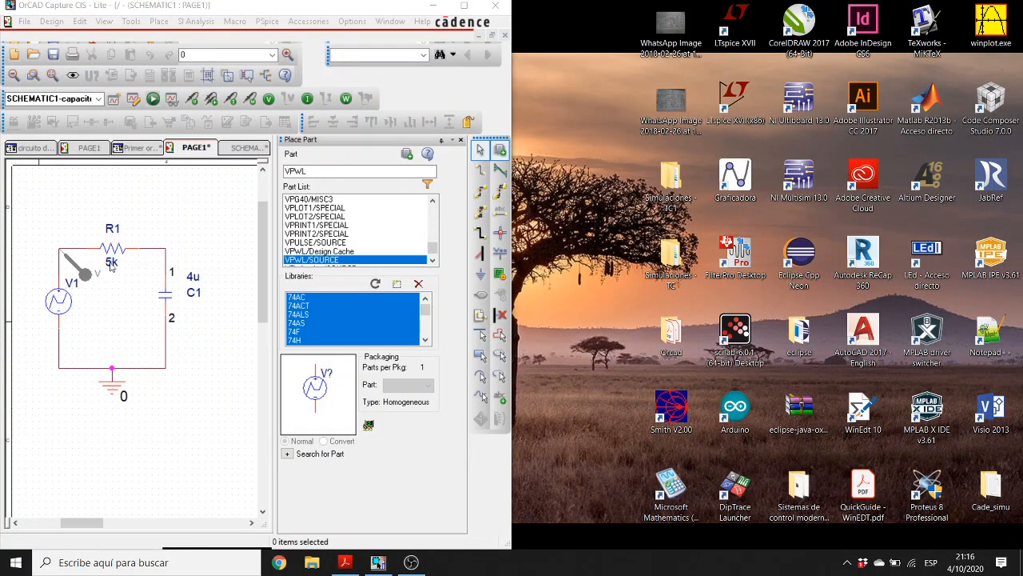
Set source V1's T1 time back to 0 in its properties.
left_click(59, 299)
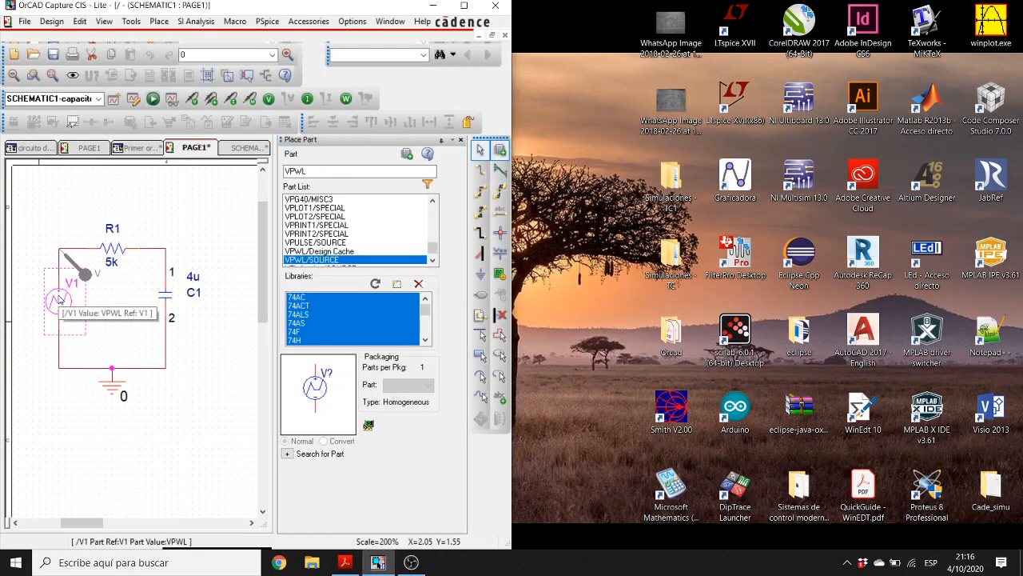
double_click(59, 300)
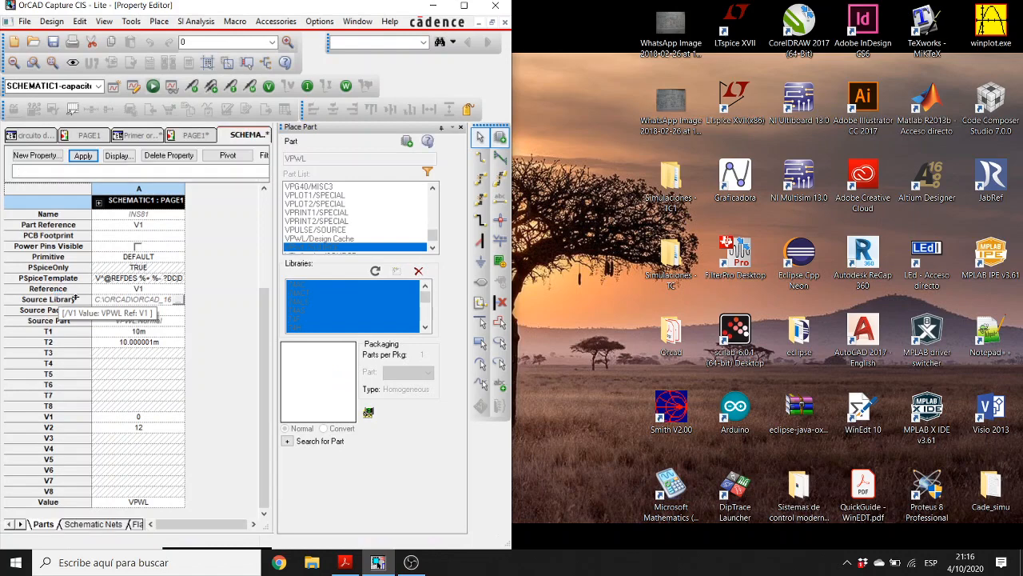
left_click(137, 331)
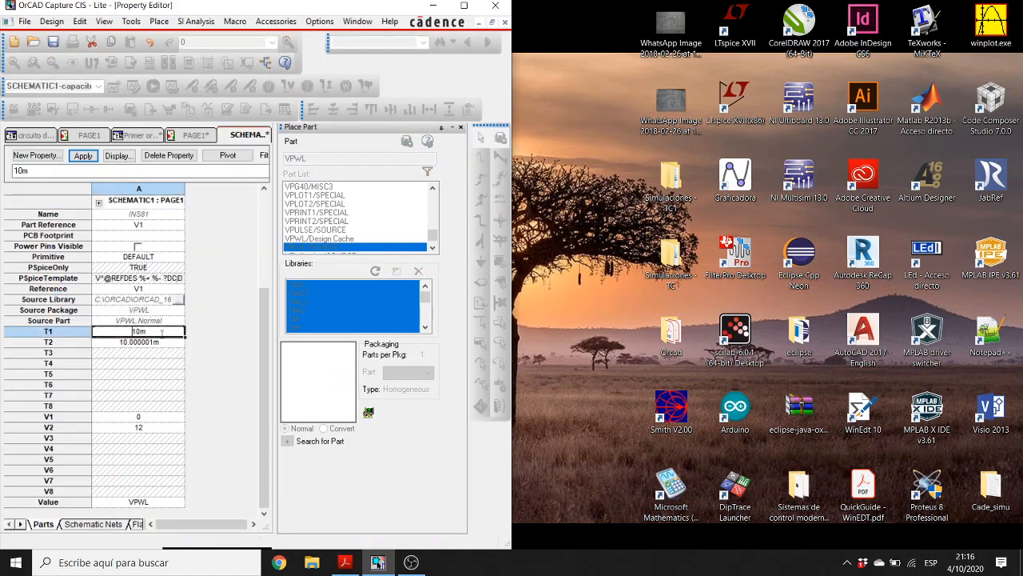
key("BackSpace")
key("BackSpace")
key("BackSpace")
type("0")
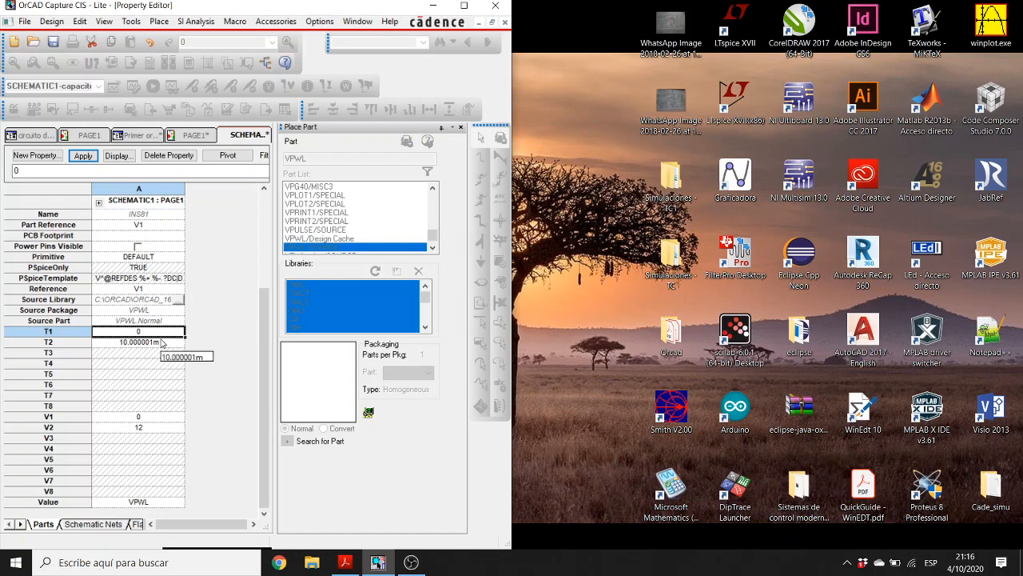
Set source V1's T2 time back to 100n and apply the source changes to the design.
left_click(162, 343)
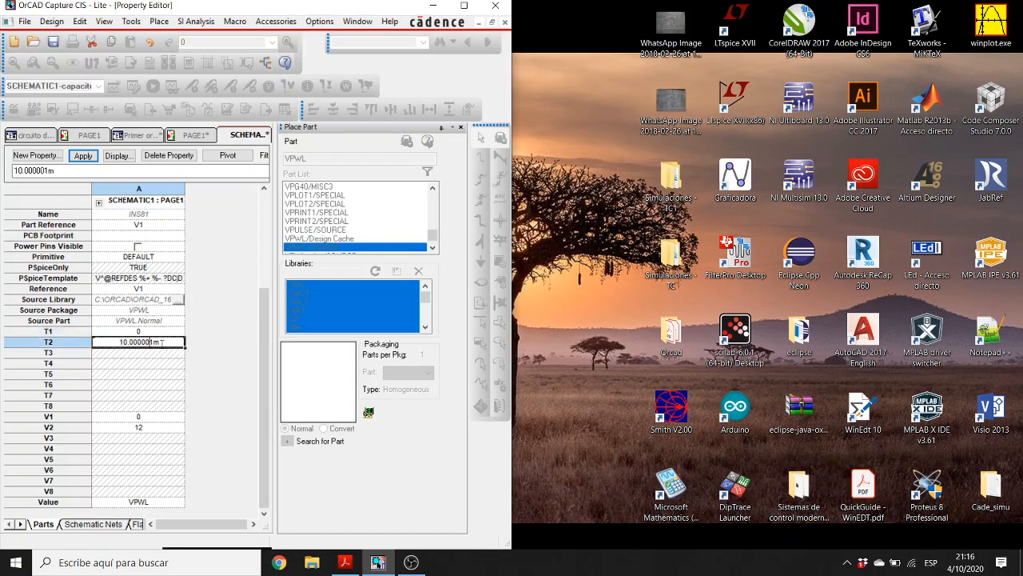
key("BackSpace")
key("BackSpace")
key("BackSpace")
key("BackSpace")
key("BackSpace")
key("BackSpace")
key("BackSpace")
key("BackSpace")
key("BackSpace")
key("BackSpace")
type("100n")
left_click(81, 155)
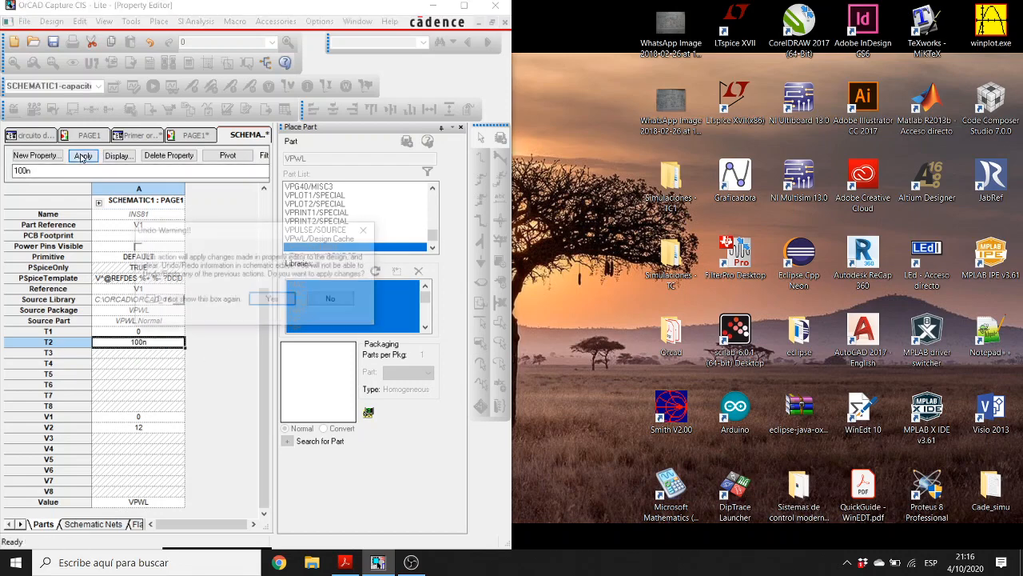
left_click(272, 300)
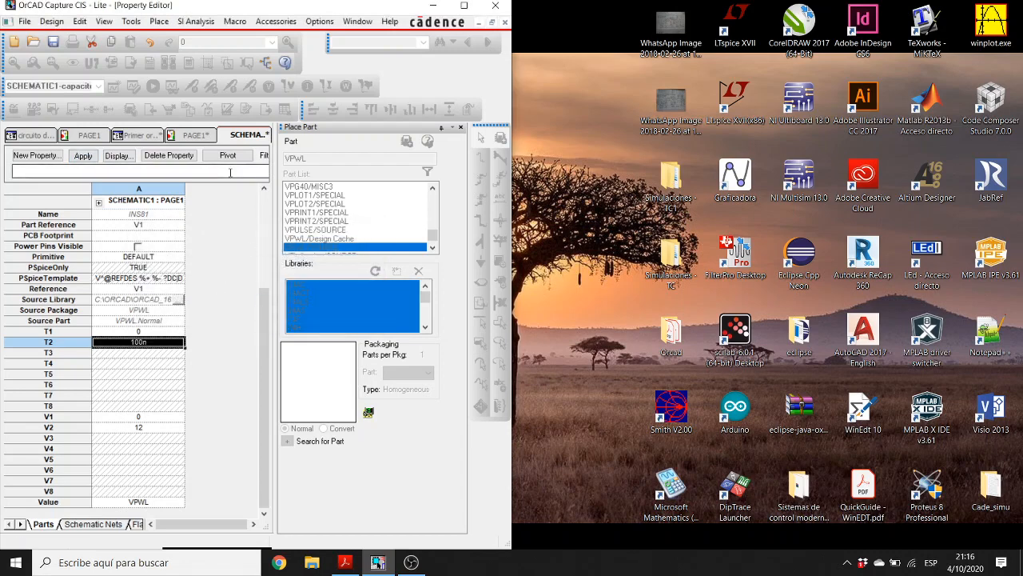
Replace the source's voltage marker with one on the node between R1 and C1, and move the 4u label below C1.
left_click(195, 136)
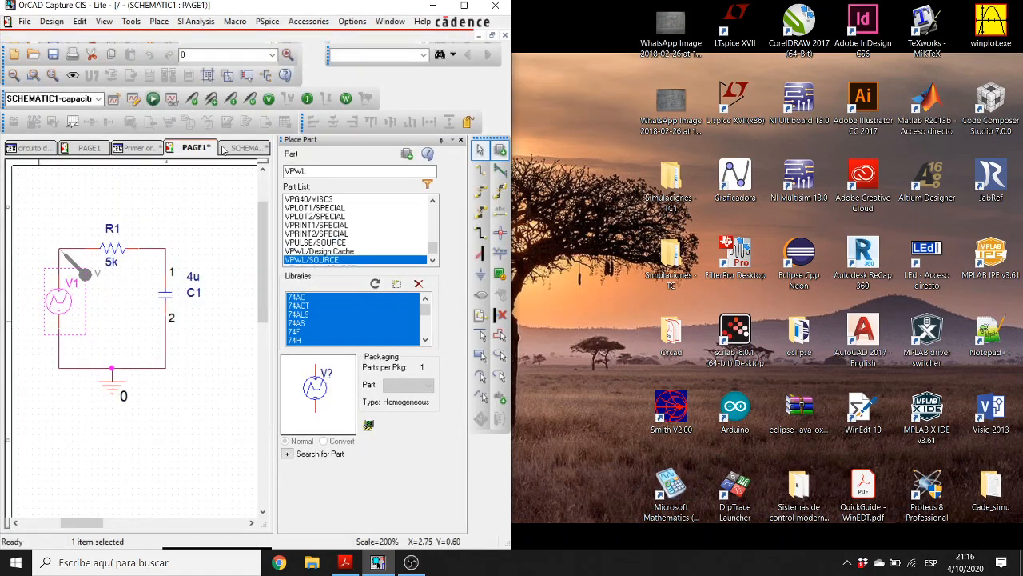
left_click(153, 99)
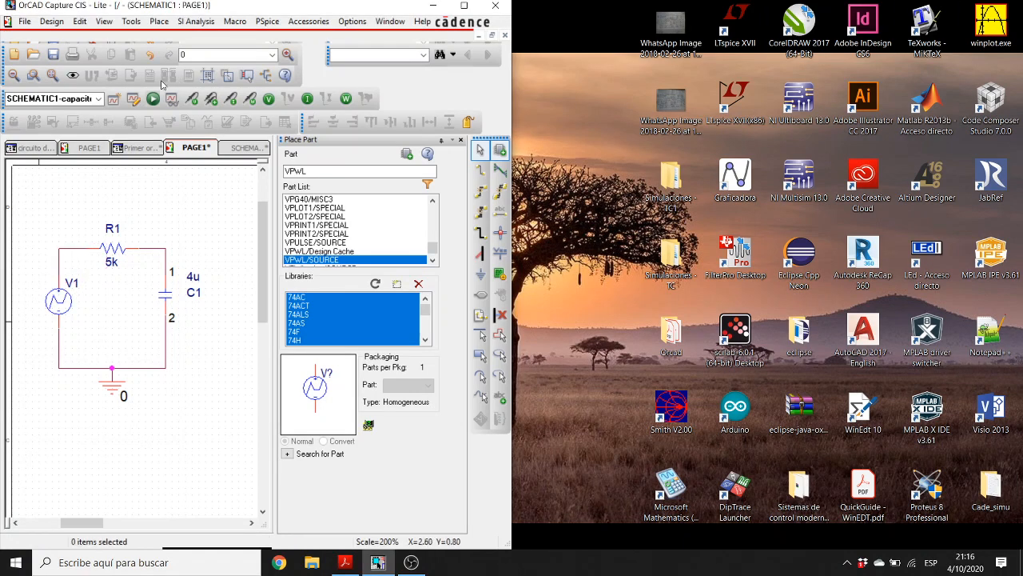
left_click(192, 100)
left_click(164, 252)
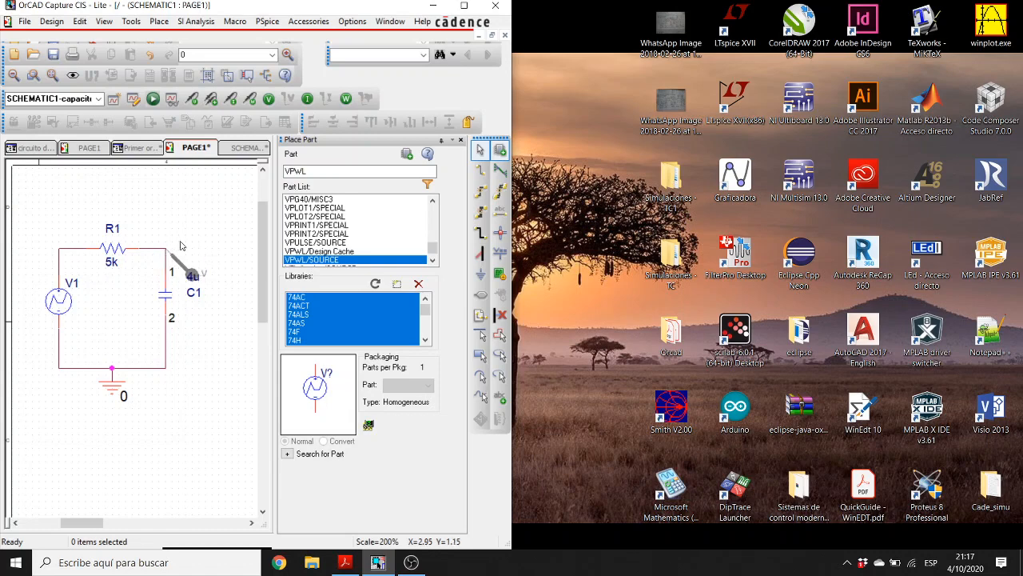
left_click(192, 274)
left_click(222, 306)
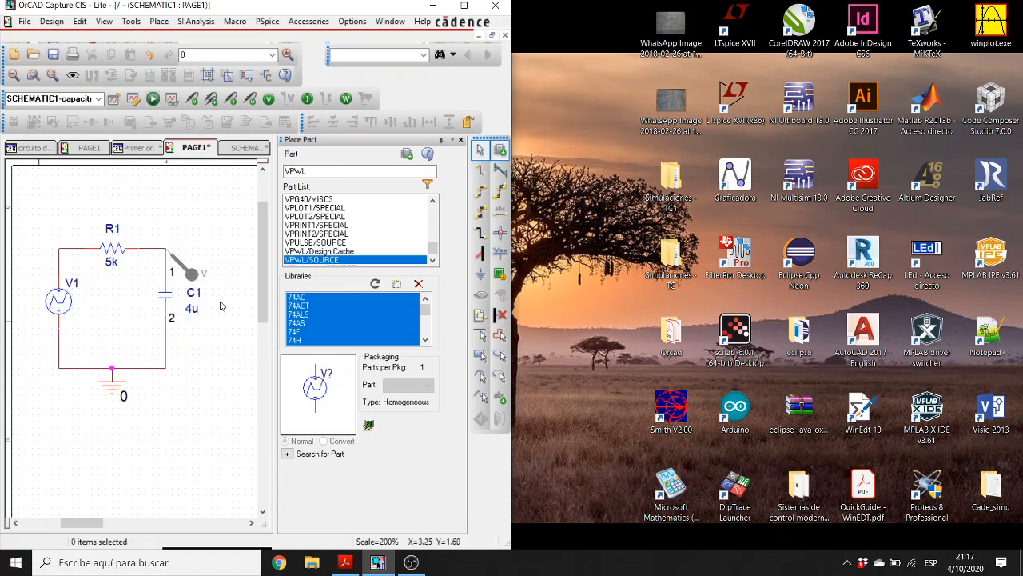
Run the PSpice simulation for the capacitor voltage and tile the plot window beside the schematic.
left_click(153, 99)
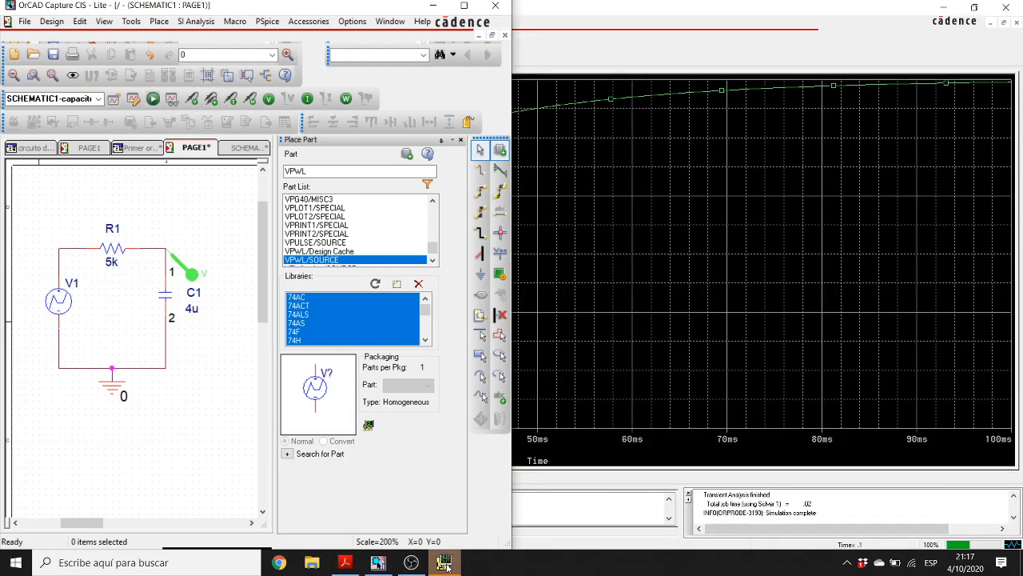
left_click(445, 562)
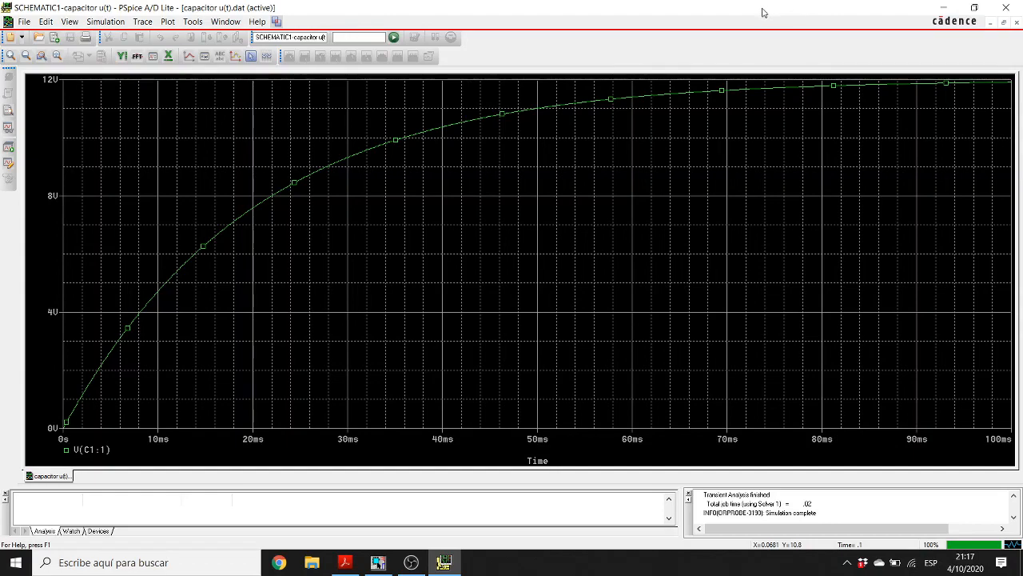
left_click_drag(764, 11, 1022, 26)
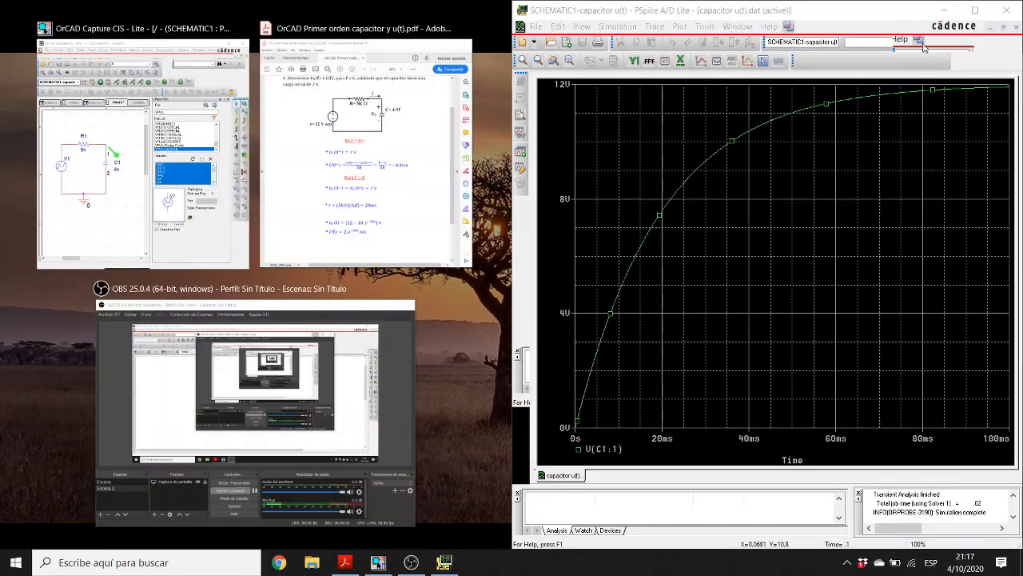
Switch to the exercise PDF in Acrobat Reader, check the capacitor's initial charge in the problem statement, and return to the schematic.
left_click(369, 124)
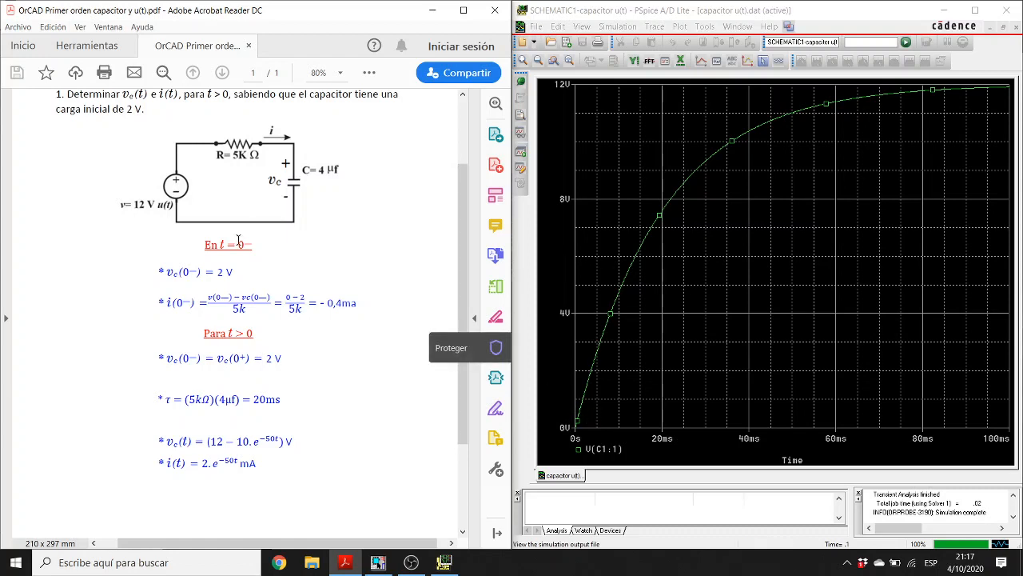
scroll(60, 176, "up", 1)
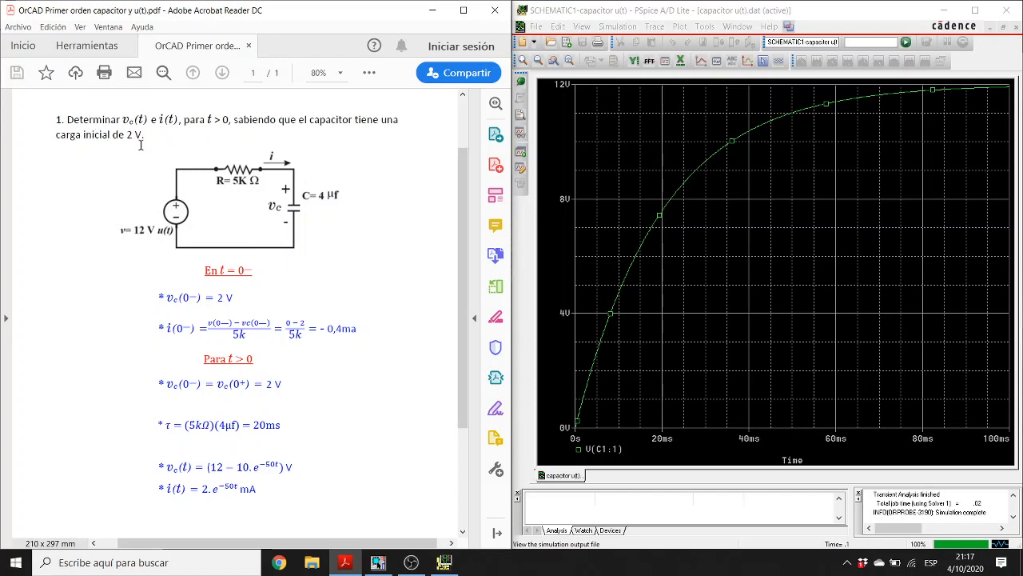
left_click(431, 10)
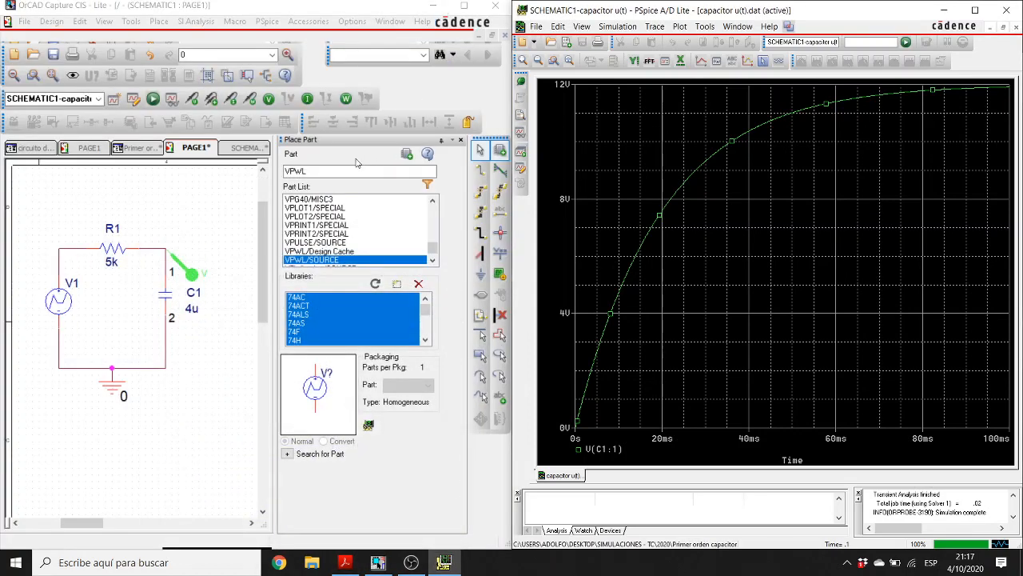
Close the part placement pane, set capacitor C1's initial condition (IC) to 2V, and apply the change to the design.
left_click(461, 142)
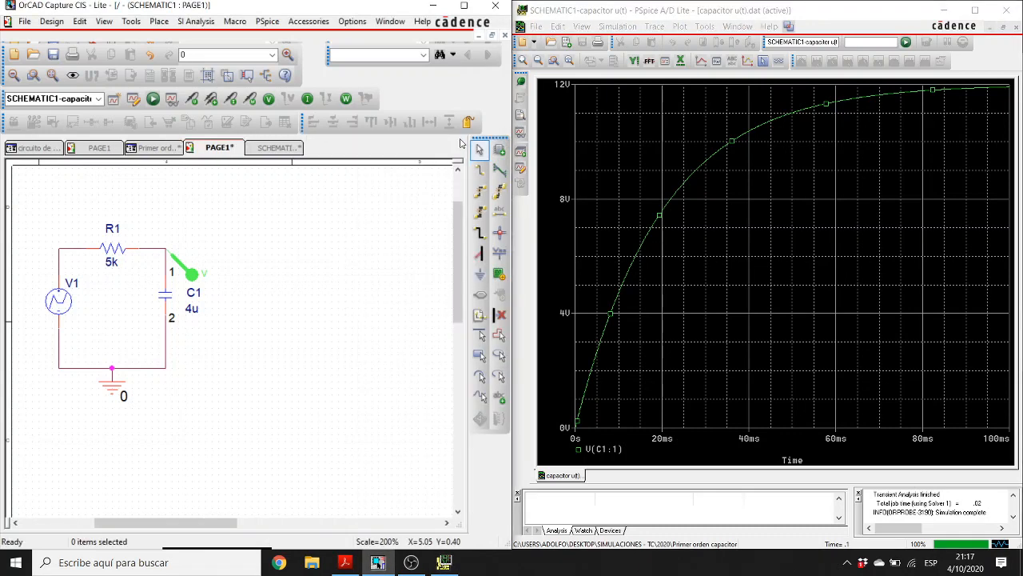
double_click(165, 299)
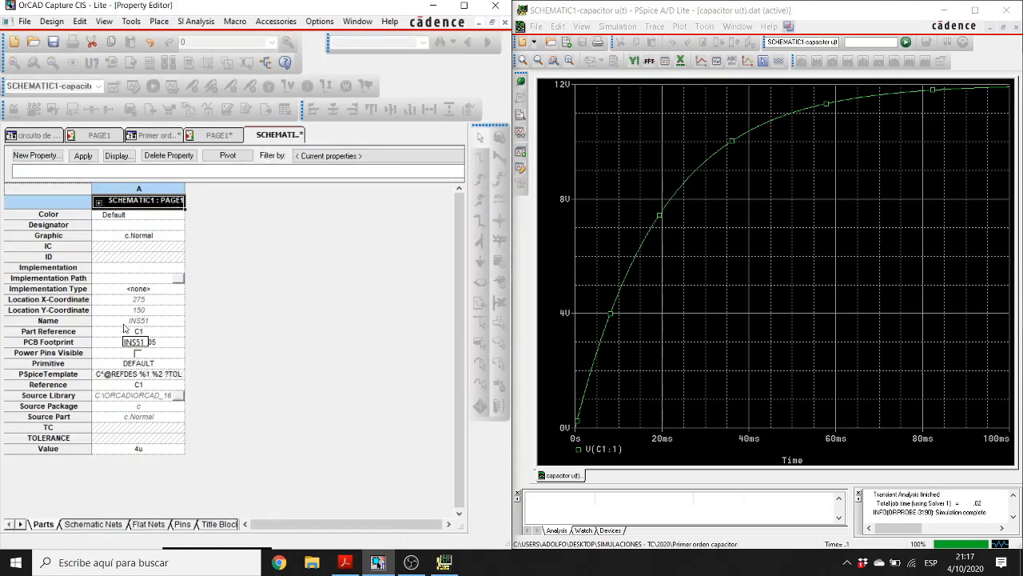
left_click(125, 249)
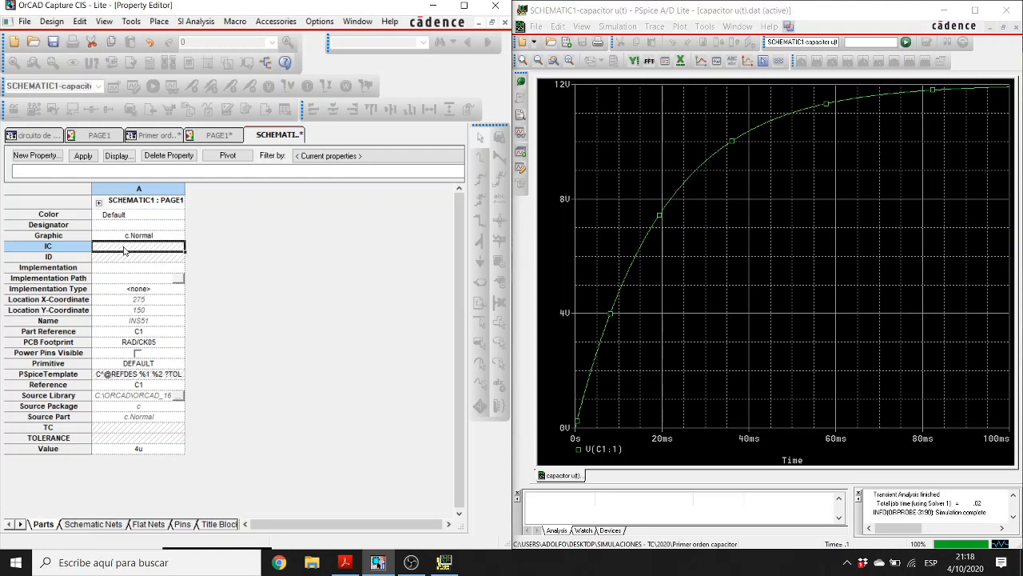
type("2V")
key("Return")
left_click(83, 156)
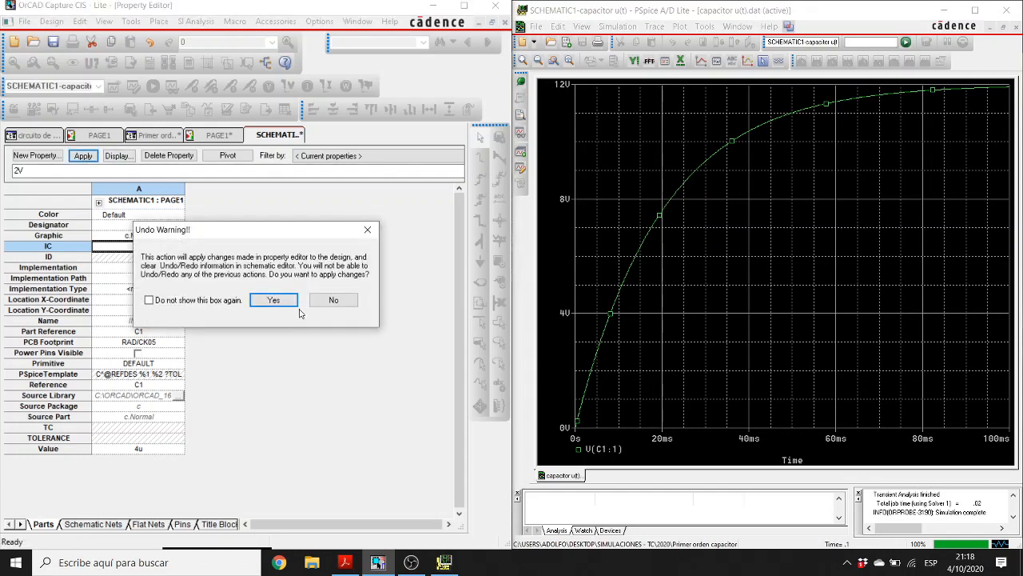
left_click(272, 299)
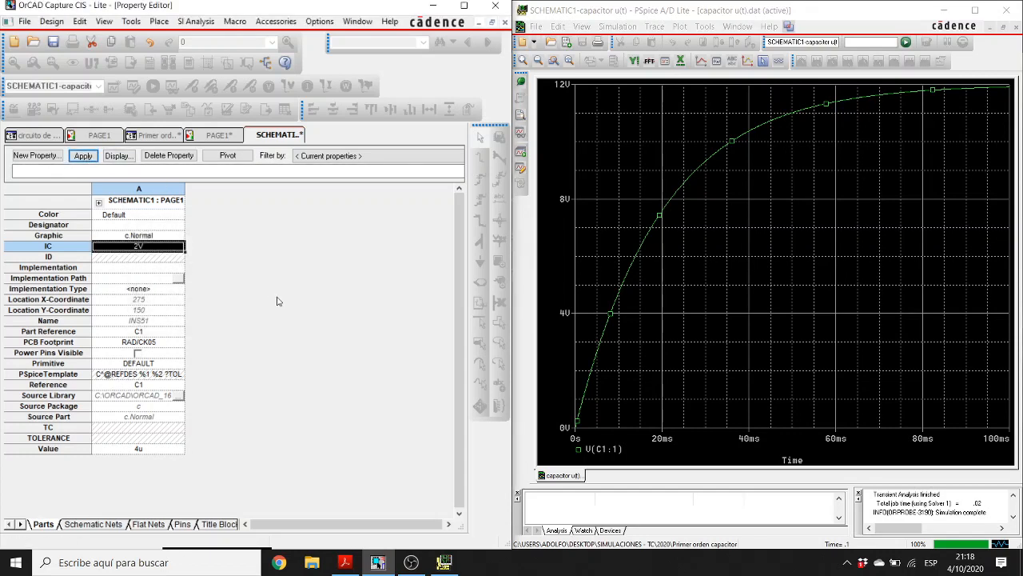
left_click(218, 134)
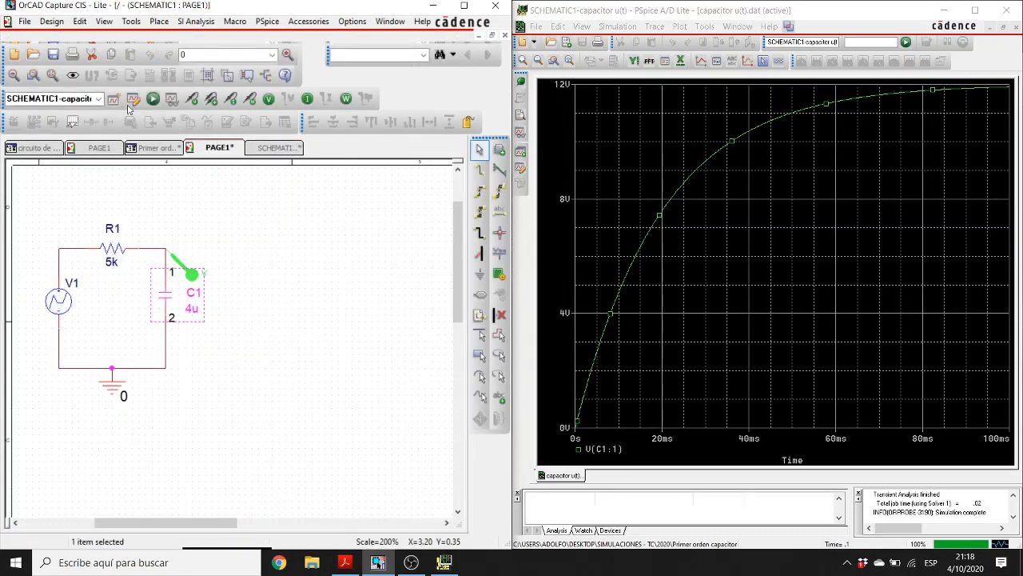
Rerun the PSpice simulation and give the capacitor voltage trace V(C1:1) a thicker line width.
left_click(153, 99)
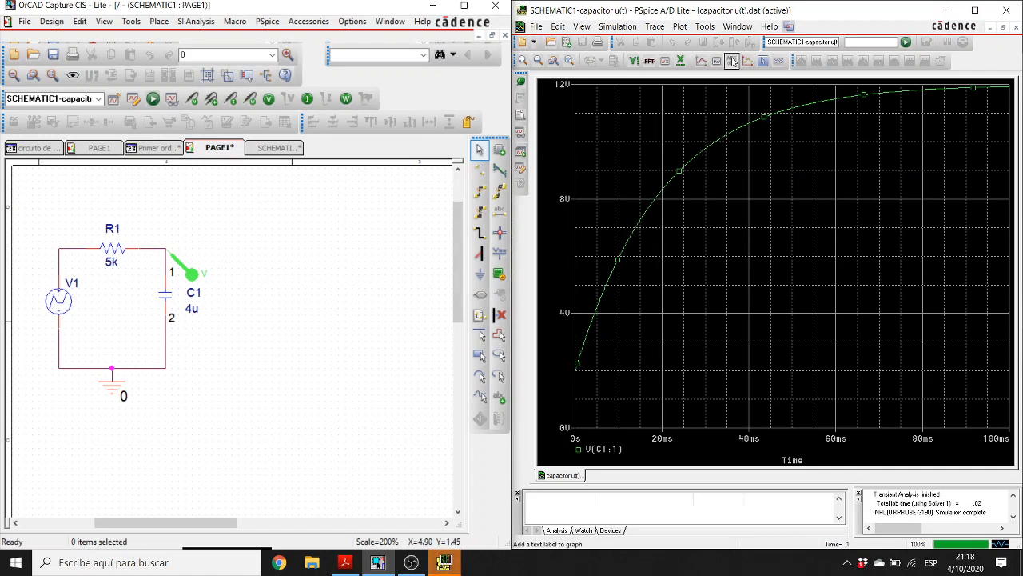
left_click(664, 192)
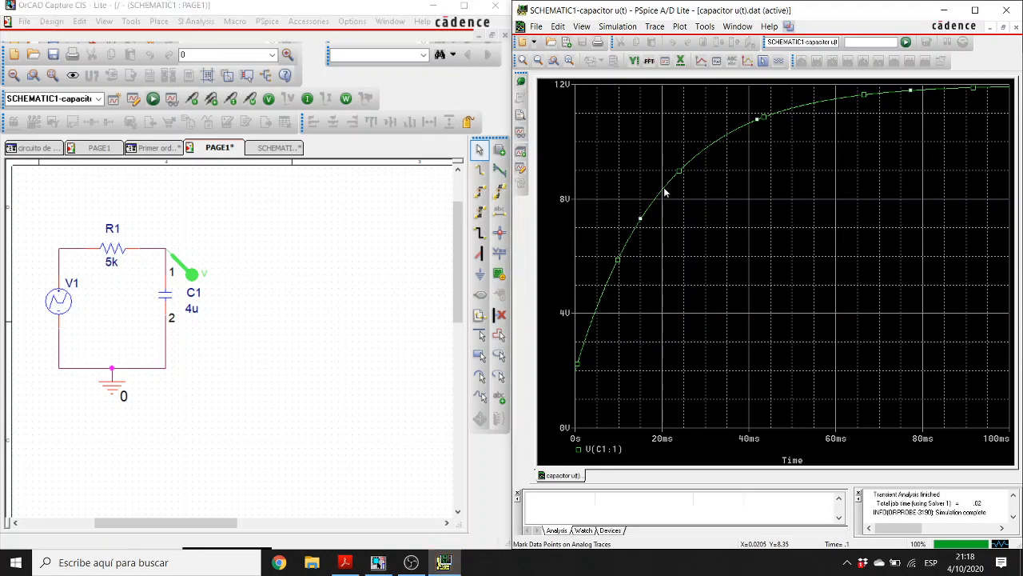
right_click(664, 192)
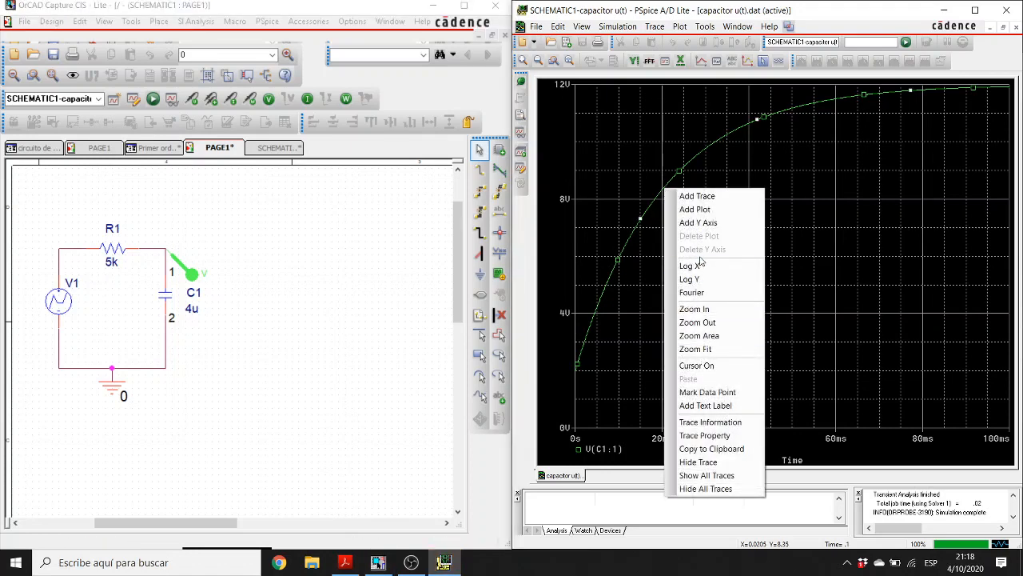
left_click(704, 436)
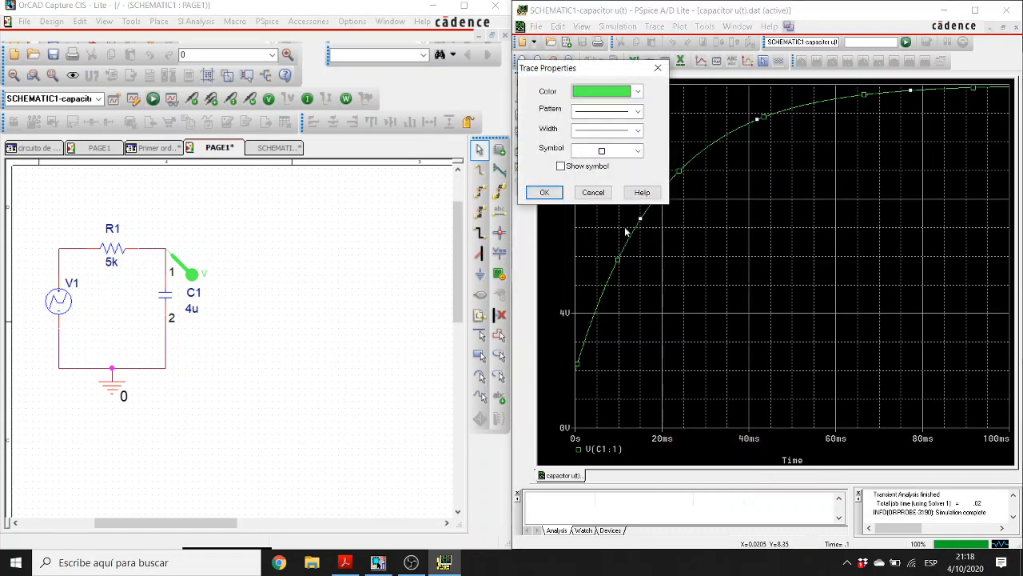
left_click(590, 133)
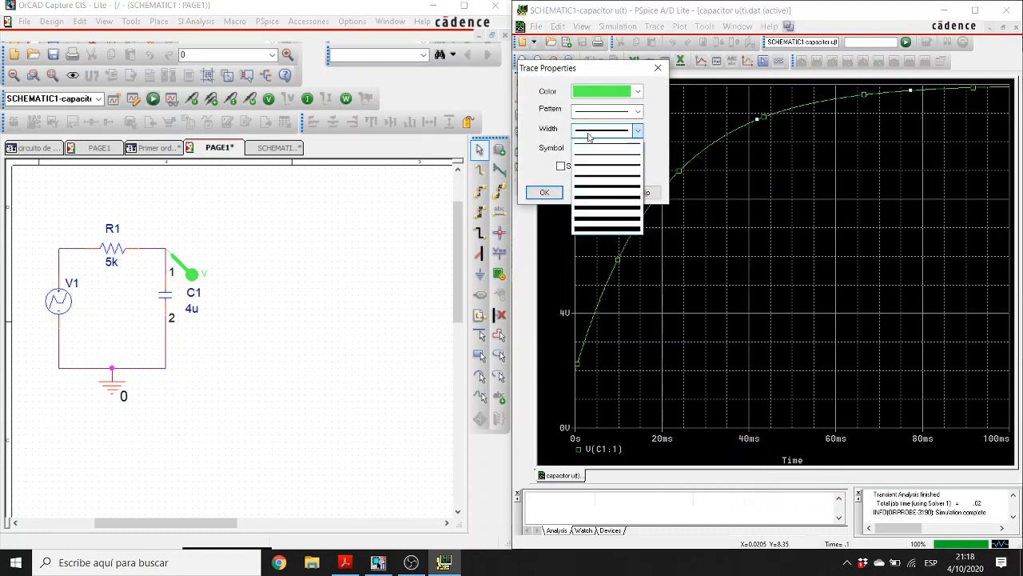
left_click(587, 199)
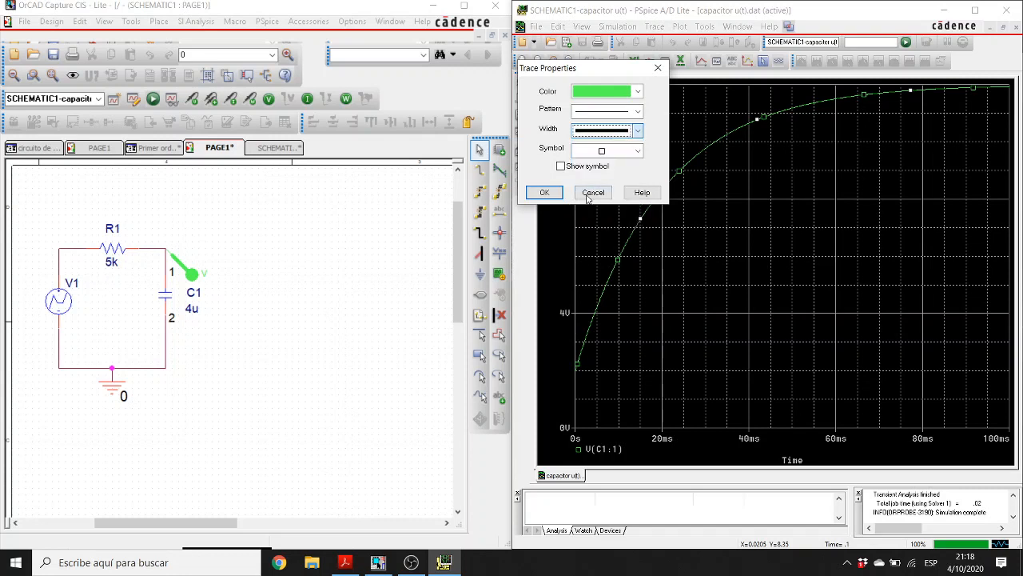
left_click(544, 192)
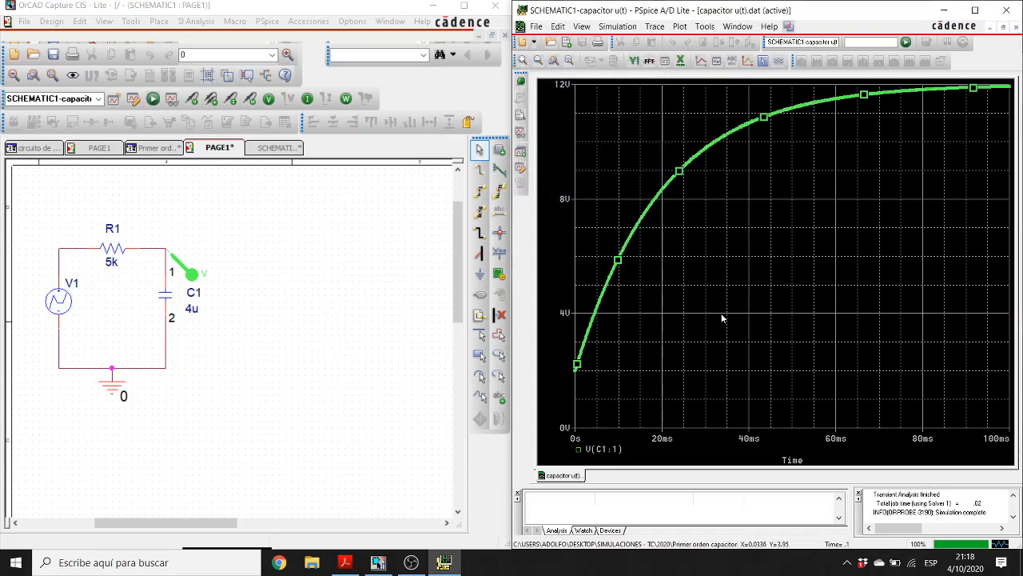
Shift C1's voltage marker slightly, plot the source voltage with a marker on the V1–R1 node, and remove that marker.
left_click(190, 274)
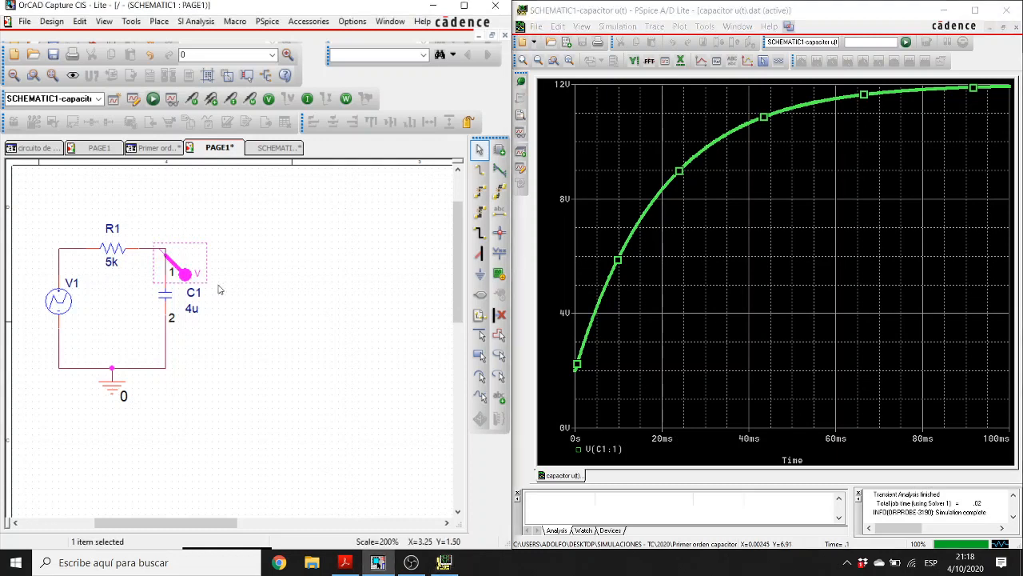
left_click(218, 286)
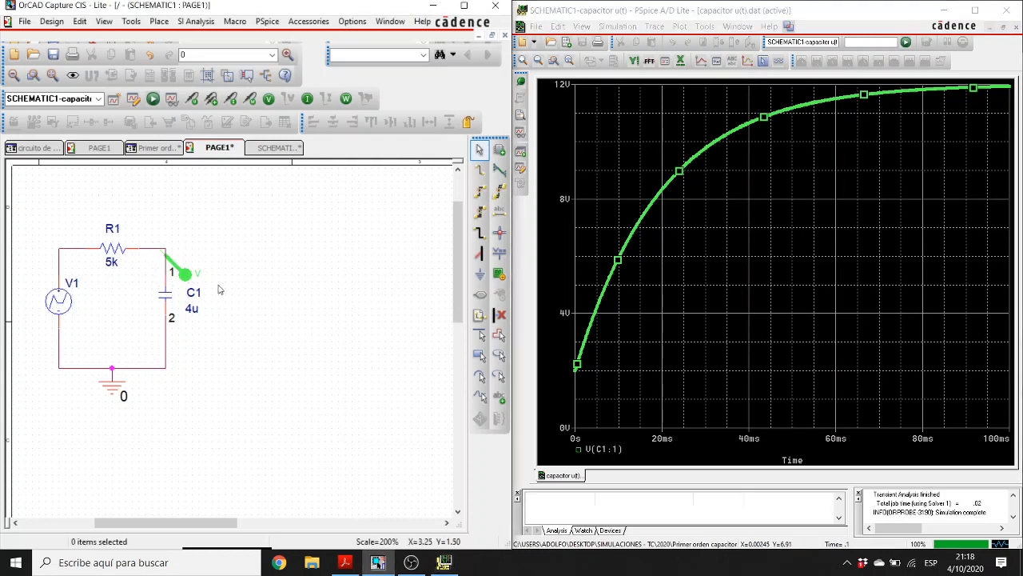
left_click(192, 98)
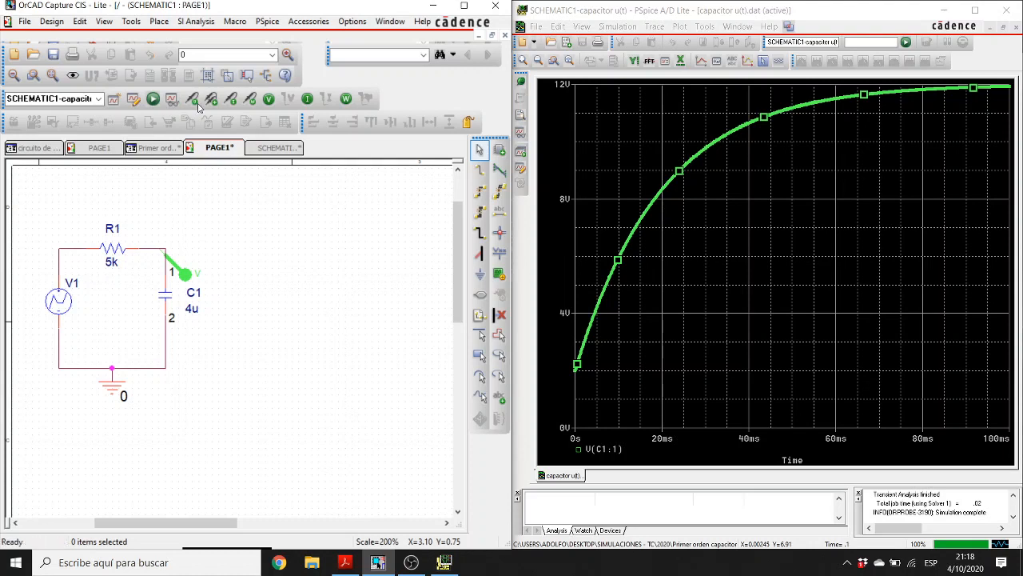
left_click(60, 253)
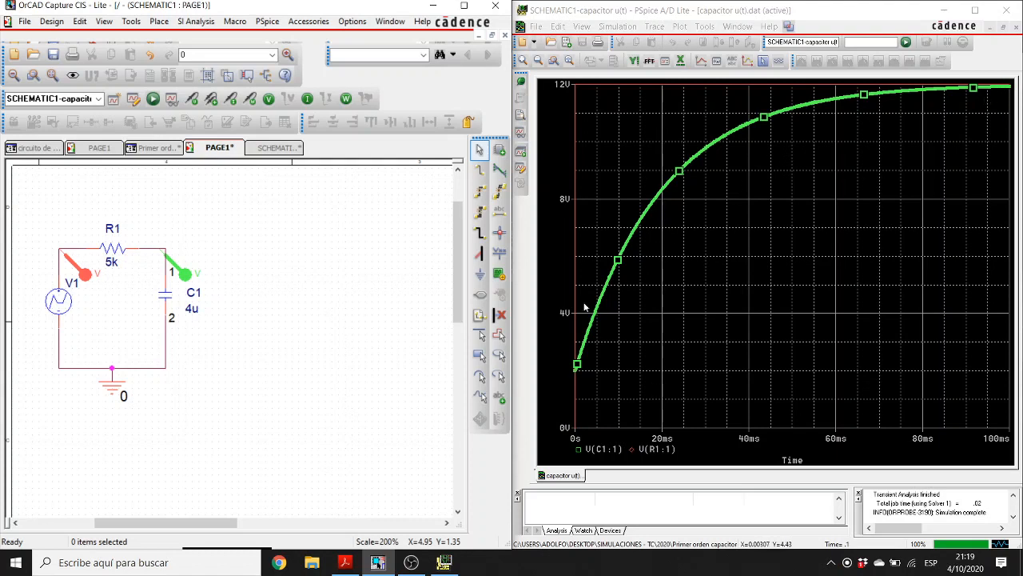
left_click(86, 277)
key("Delete")
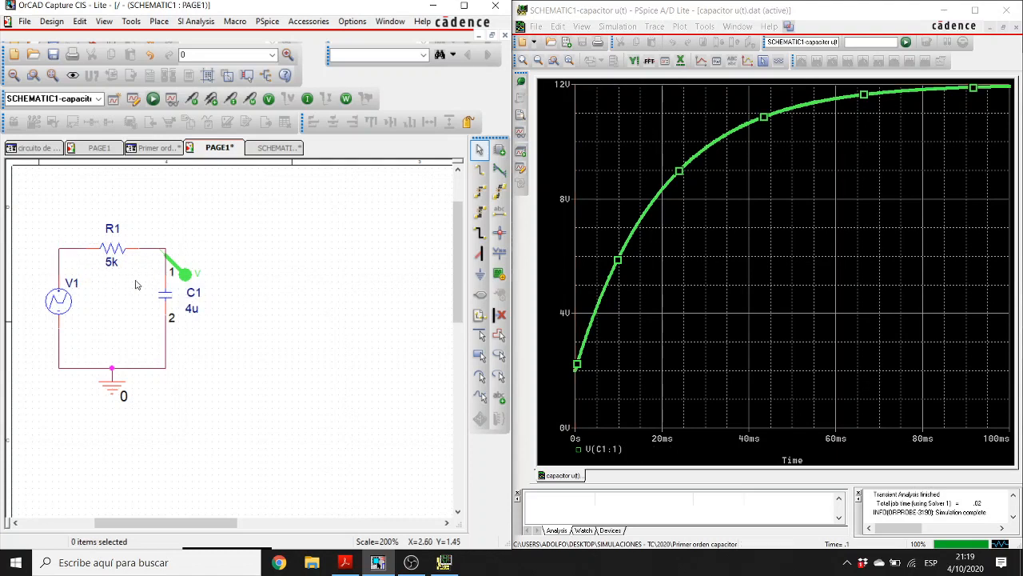
Replace the voltage marker at C1 with a current marker on the capacitor's pin 1.
left_click(185, 274)
key("Delete")
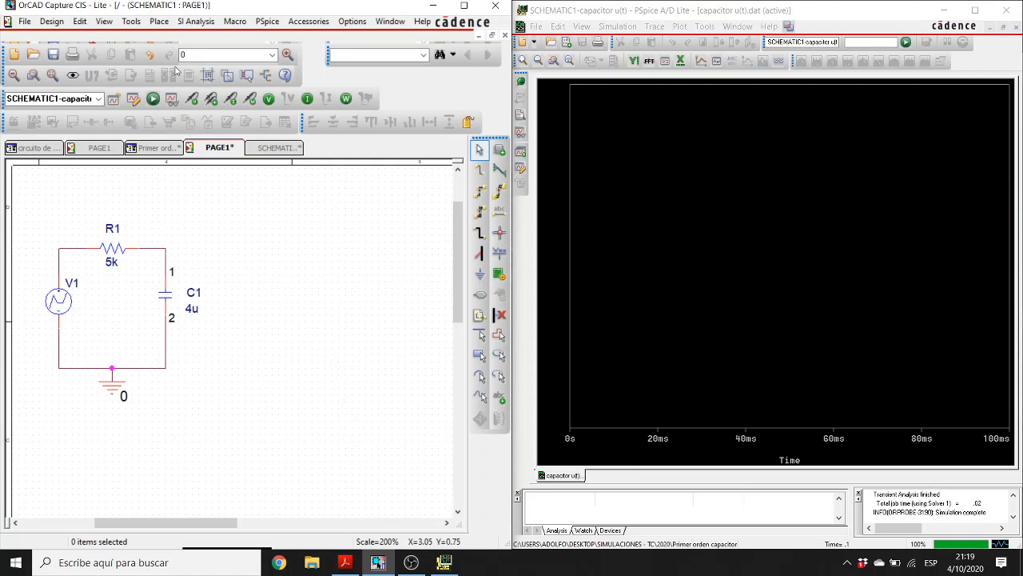
left_click(231, 100)
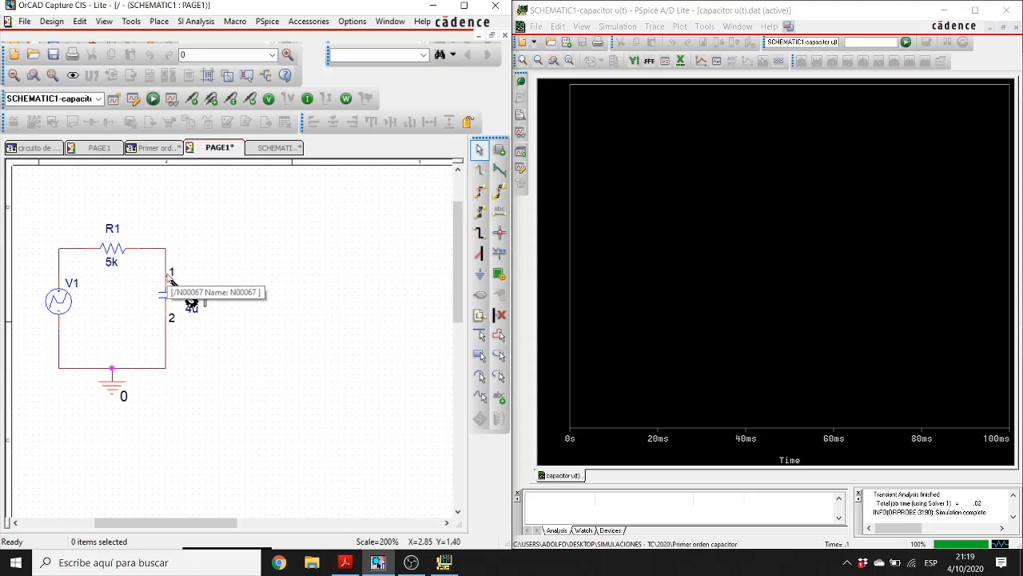
left_click(169, 280)
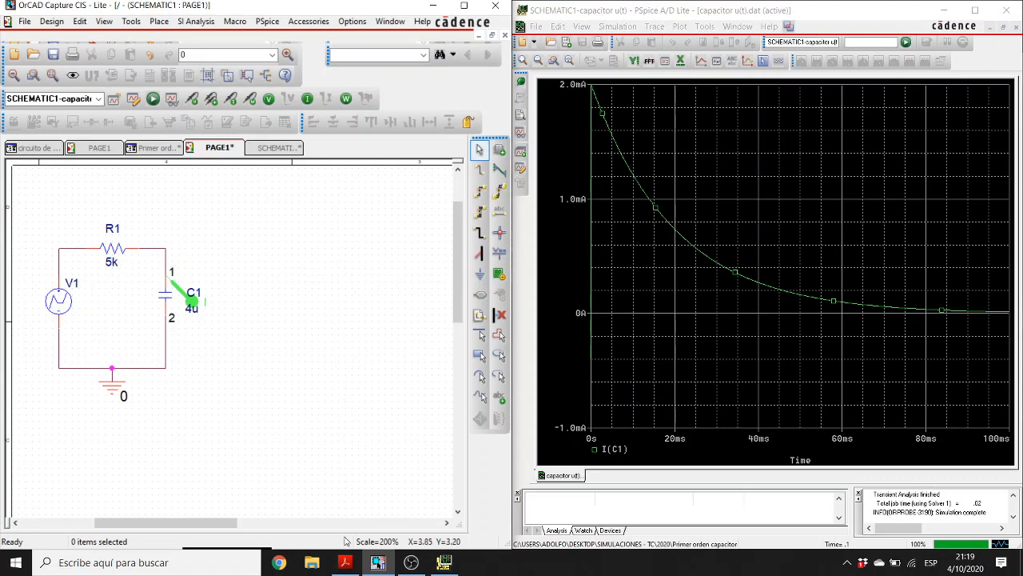
Switch to the exercise PDF in Acrobat Reader and compare its worked current solution with the simulated I(C1) curve.
left_click(346, 562)
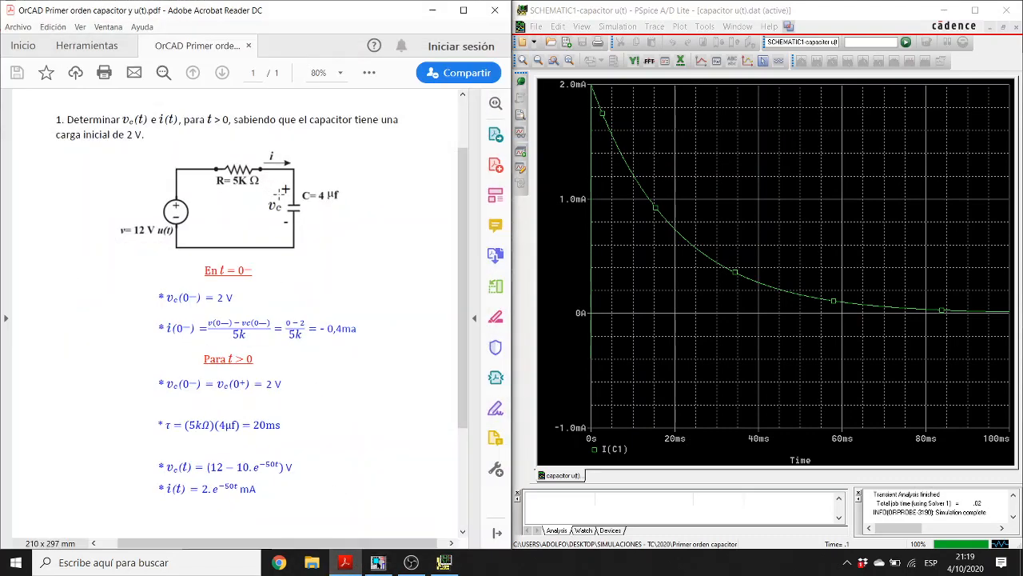
left_click(444, 562)
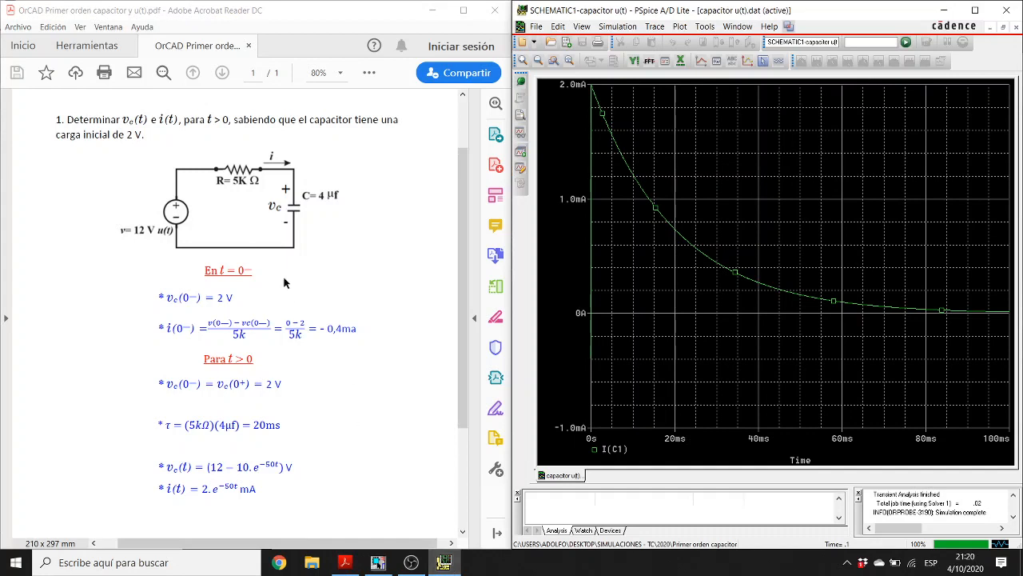
left_click(378, 562)
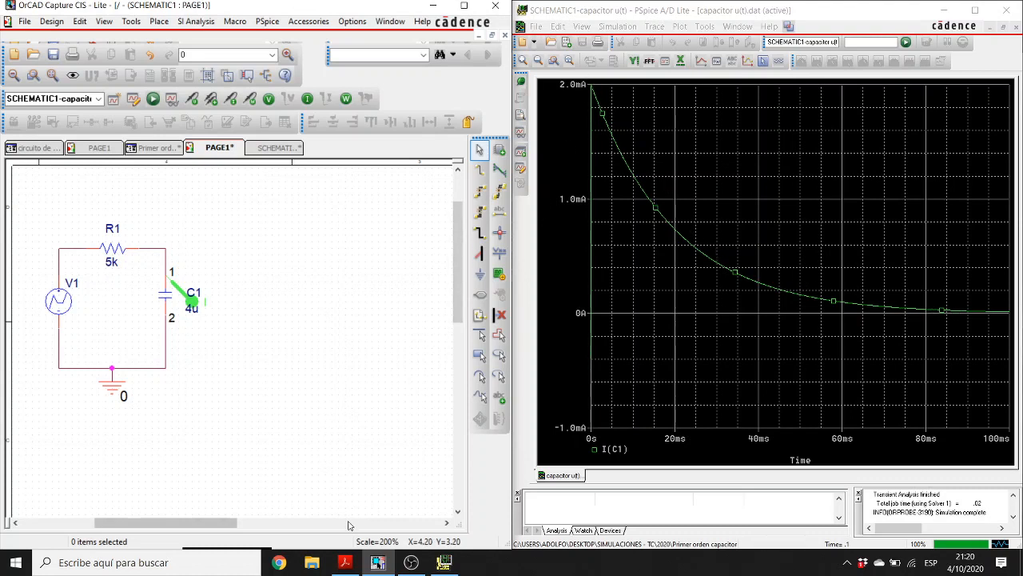
left_click(345, 562)
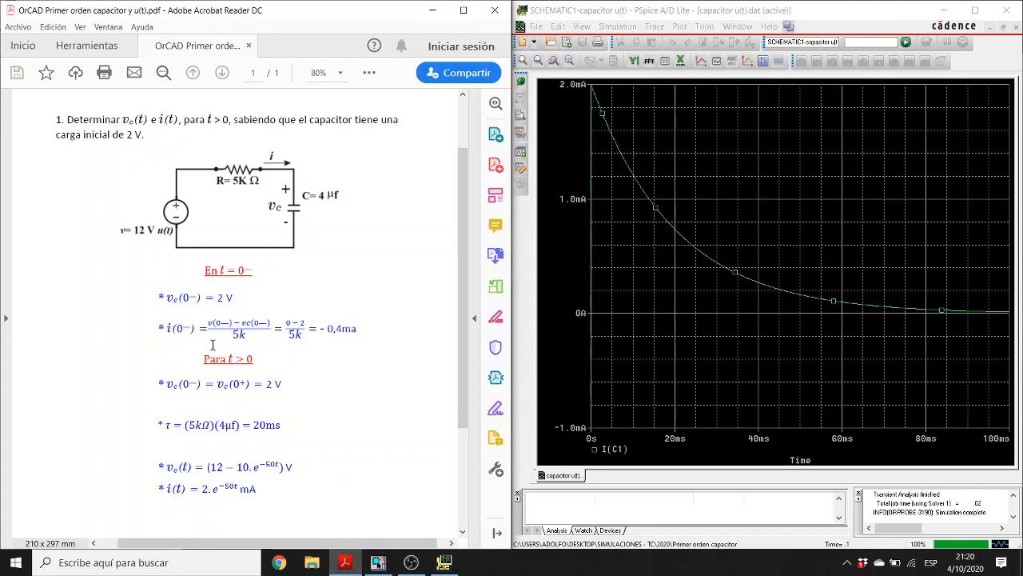
Give the capacitor current trace I(C1) in the PSpice plot a thicker line width.
left_click(589, 352)
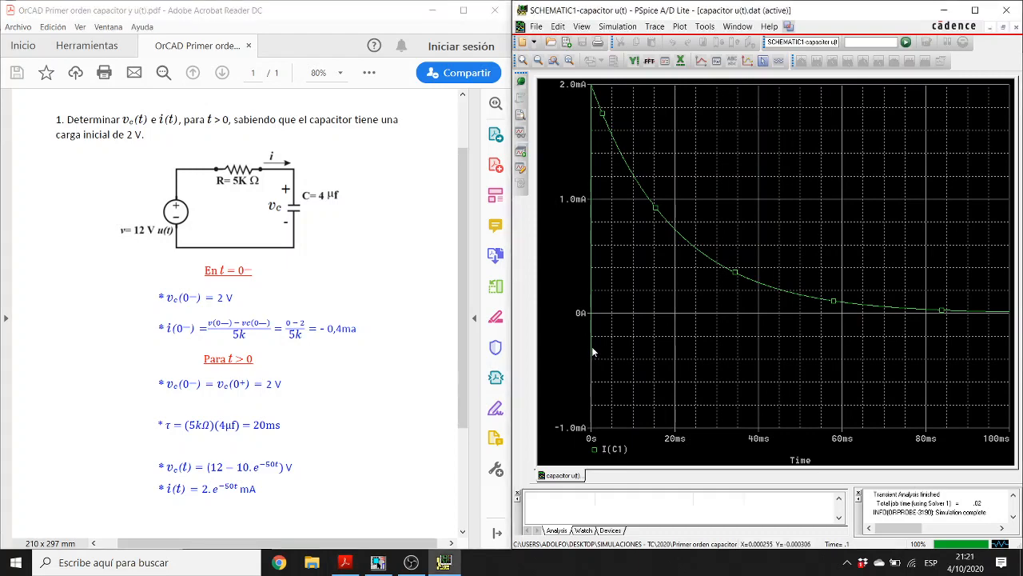
right_click(592, 346)
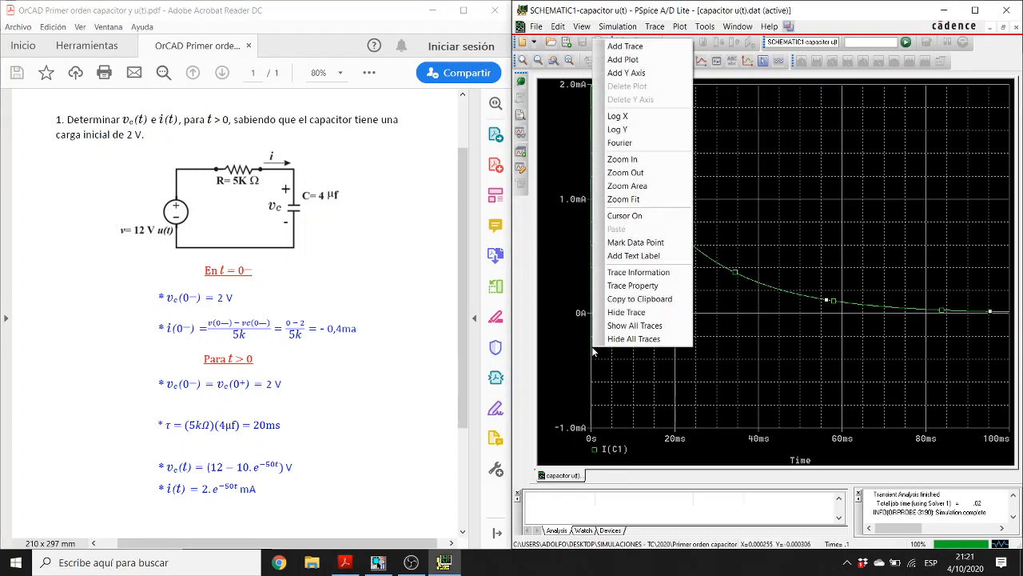
left_click(633, 286)
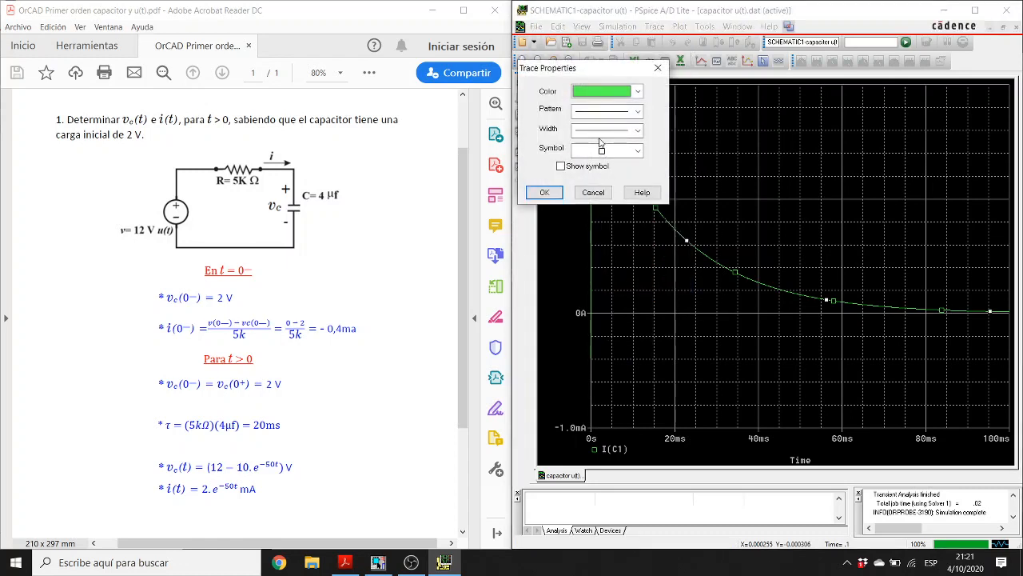
left_click(601, 131)
left_click(594, 200)
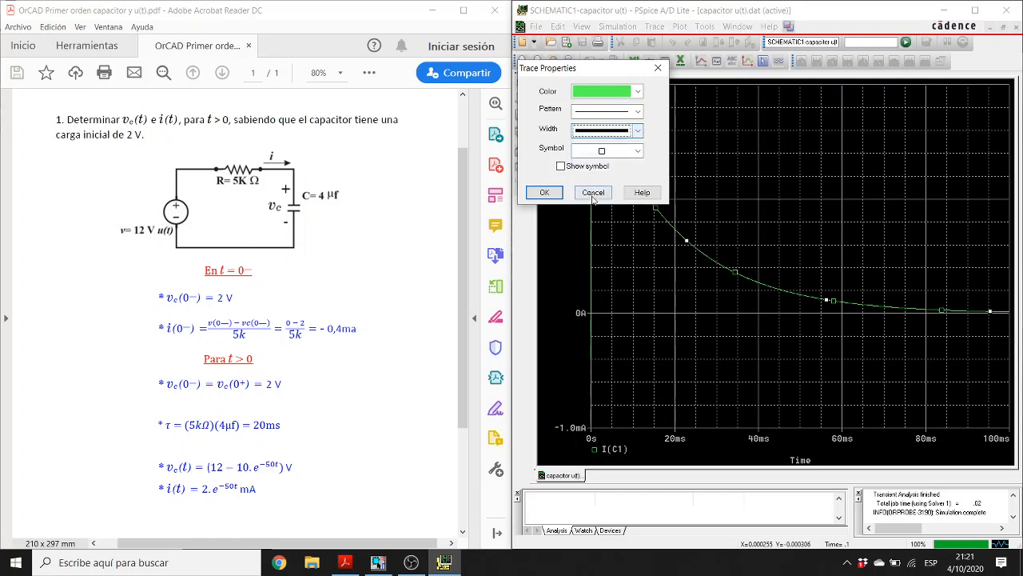
left_click(544, 191)
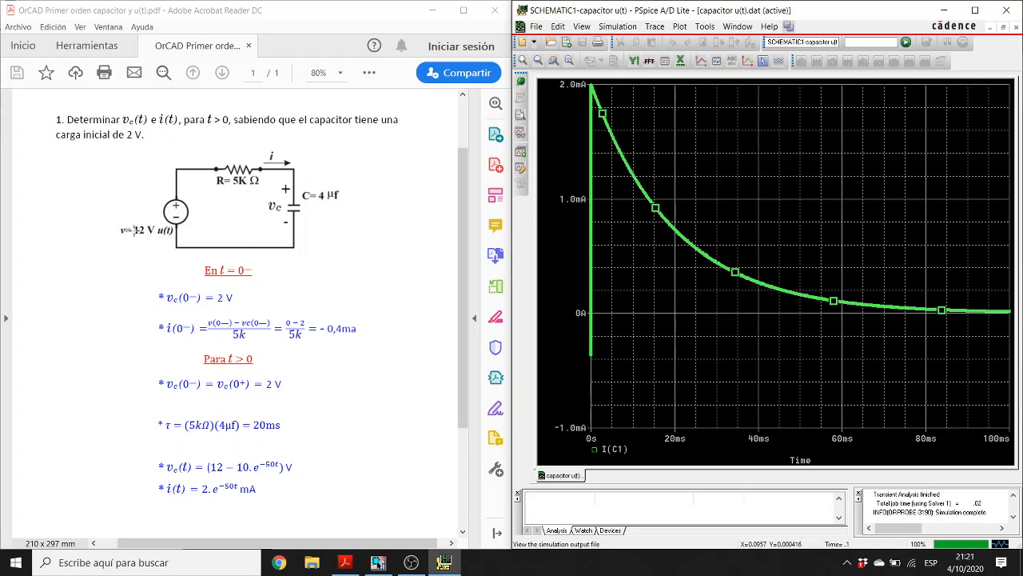
Return to the schematic in OrCAD Capture and examine source V1, capacitor C1 and resistor R1 in turn.
left_click(378, 562)
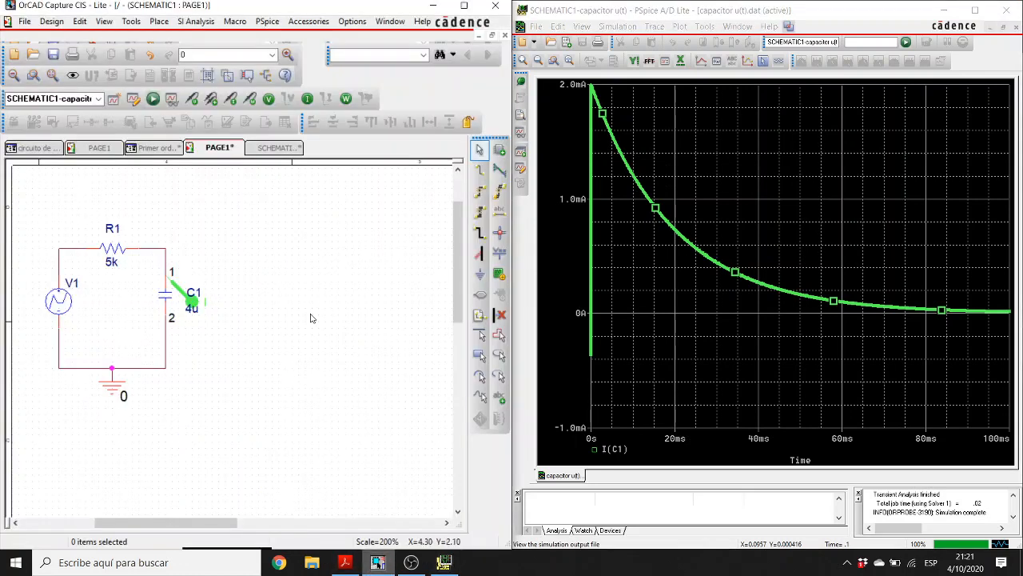
left_click(58, 301)
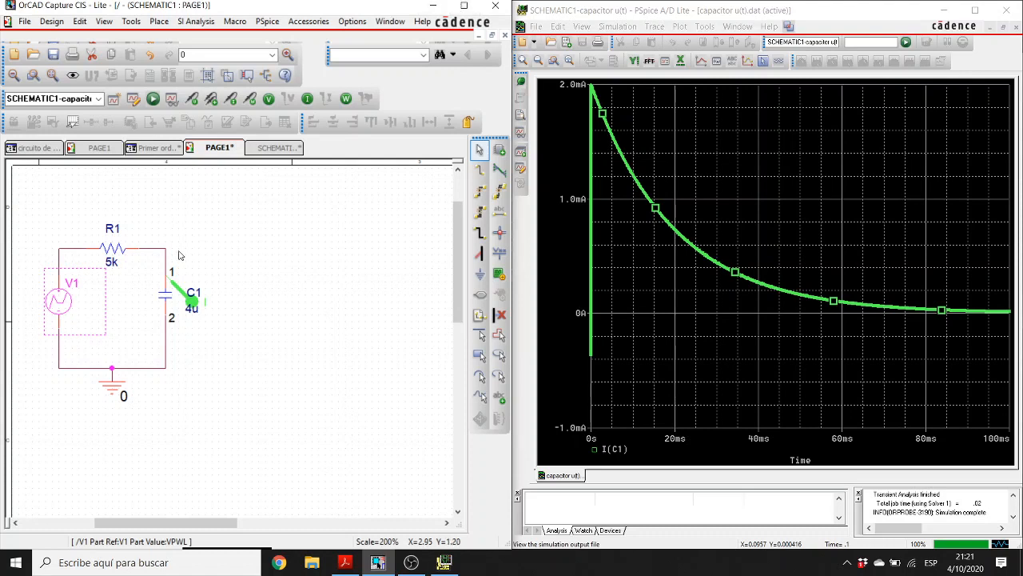
left_click(165, 295)
left_click(166, 297)
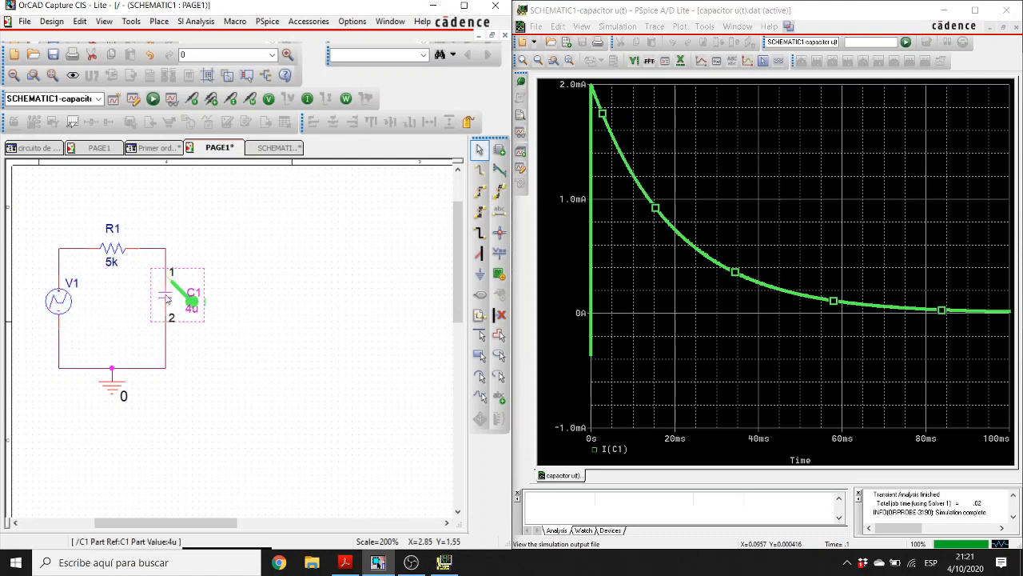
left_click(99, 250)
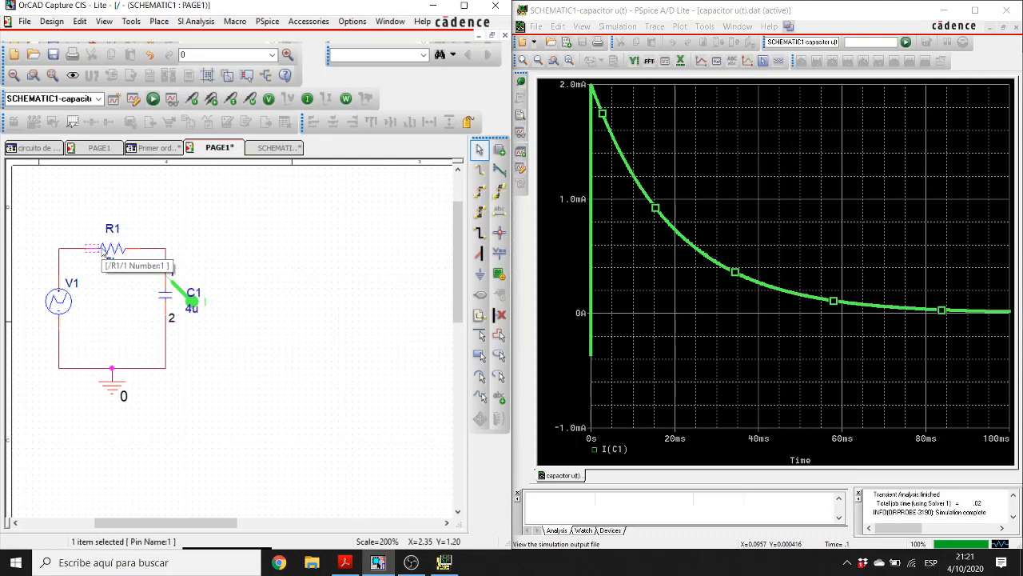
left_click(111, 254)
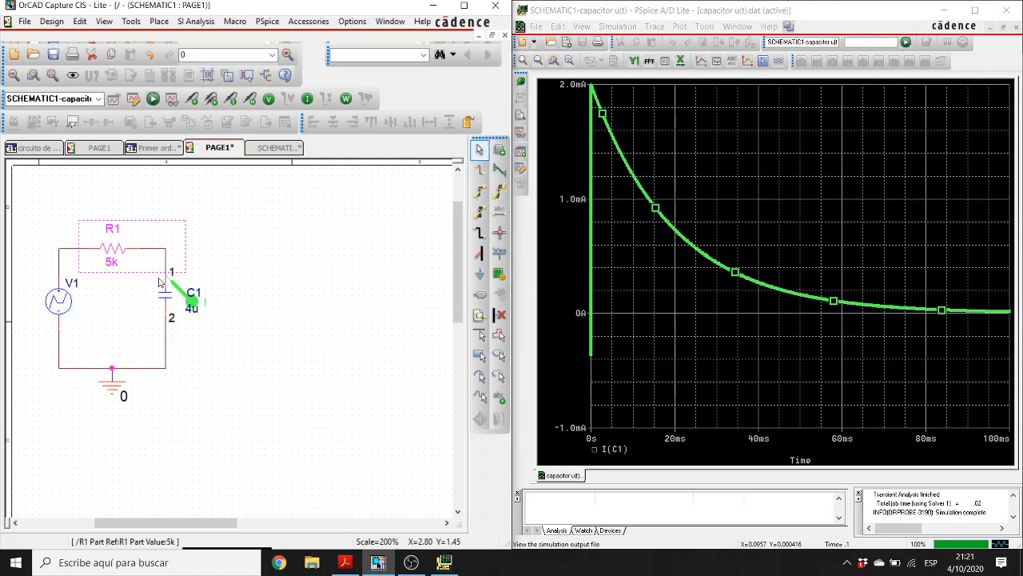
Switch to the 24Vdc inductor circuit's schematic page and open the properties of inductor L1.
left_click(244, 309)
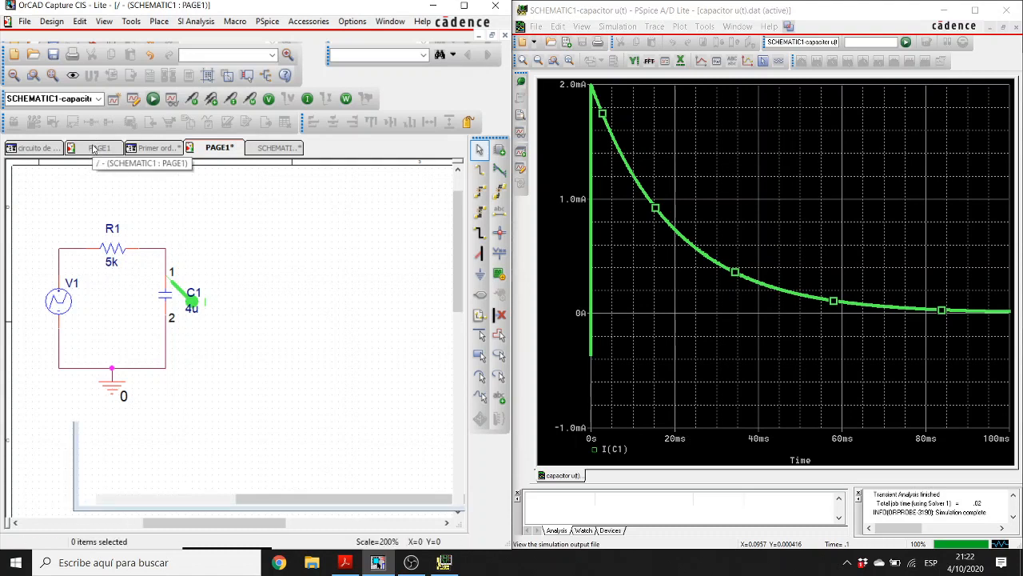
left_click(94, 149)
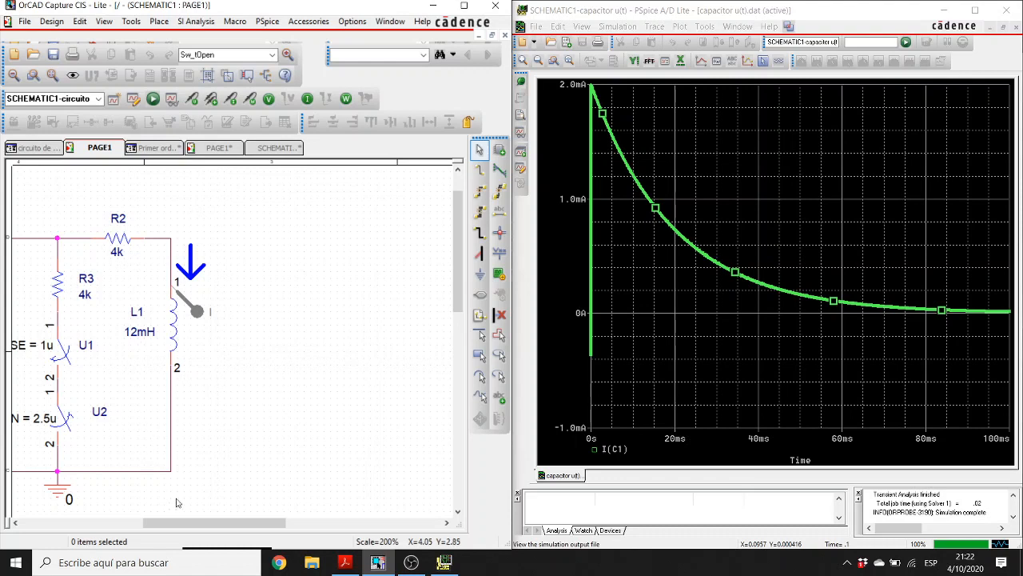
left_click_drag(182, 526, 123, 526)
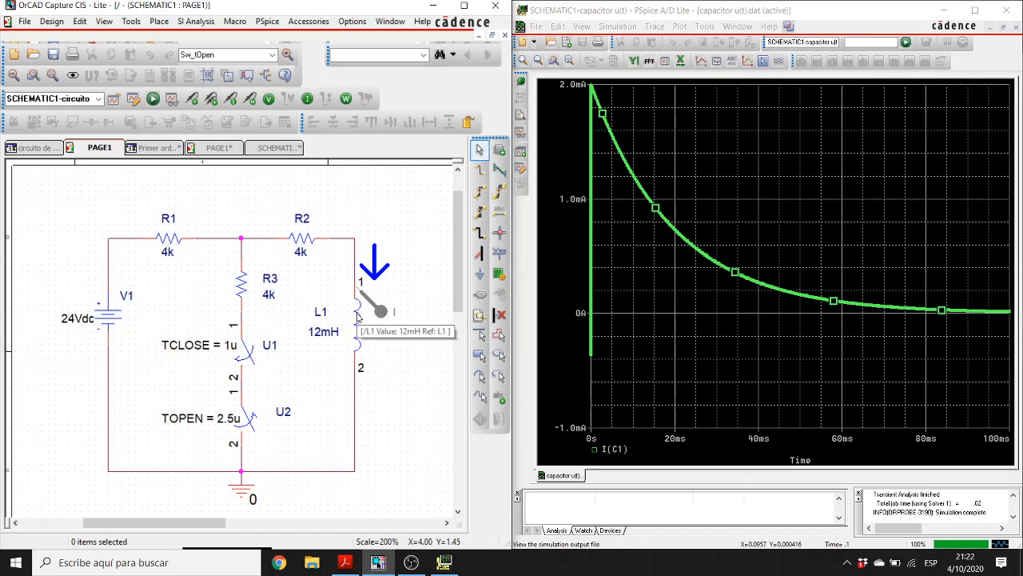
left_click(358, 330)
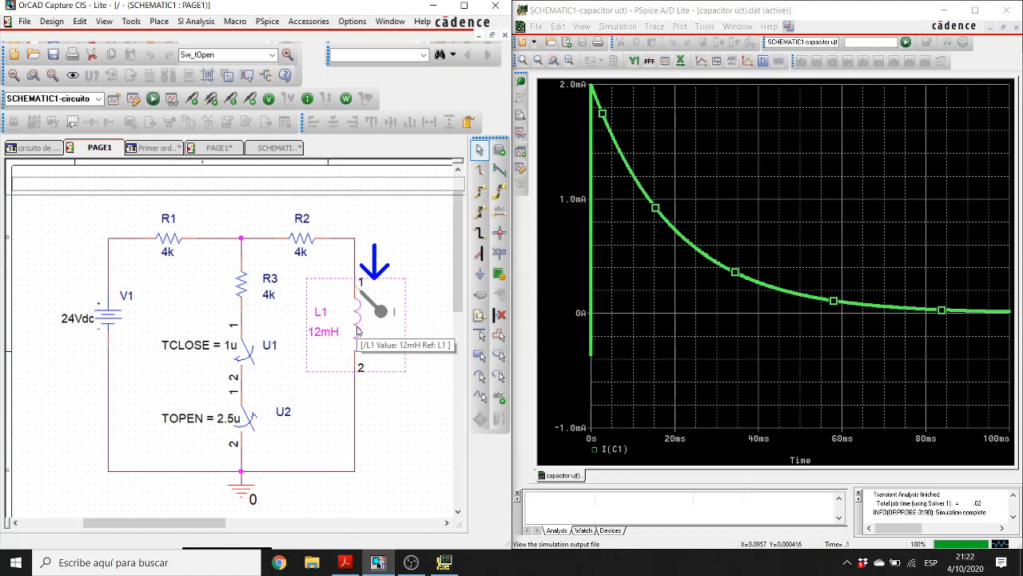
double_click(358, 331)
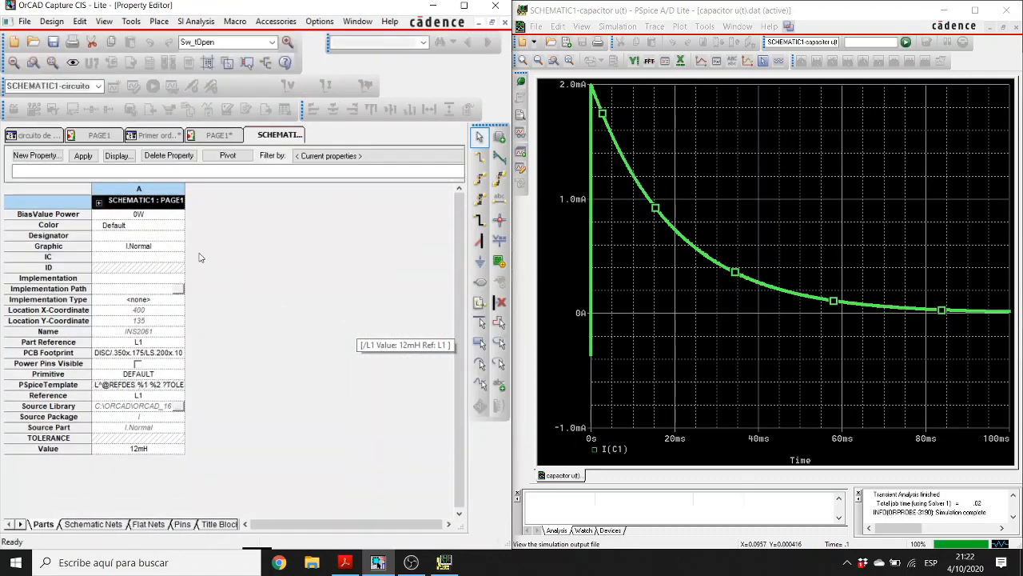
Try to set inductor L1's initial condition IC to 2mA and apply the change to the design.
left_click(140, 258)
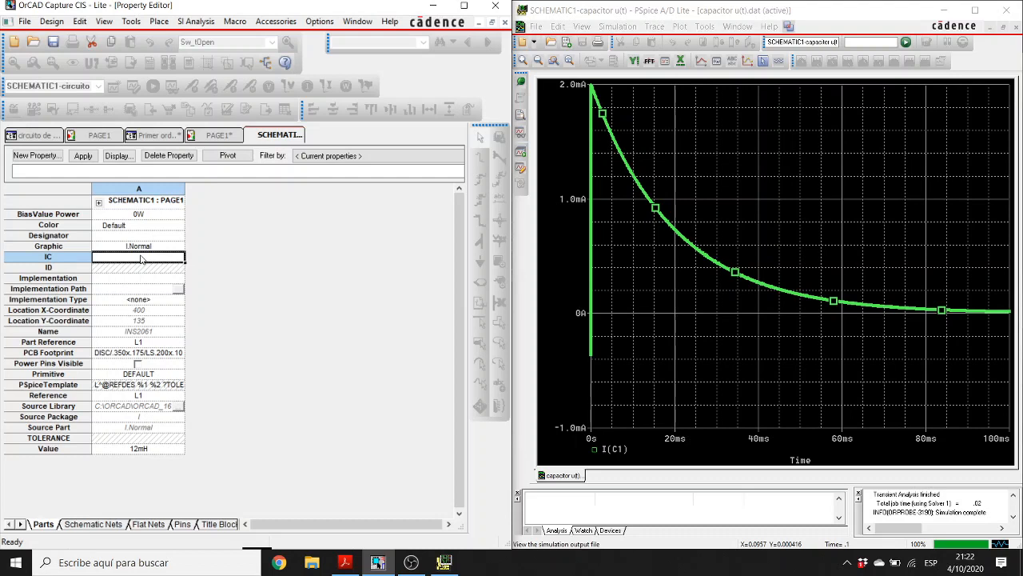
type("2m")
type("==")
key("BackSpace")
key("BackSpace")
key("BackSpace")
type("mA")
left_click(83, 155)
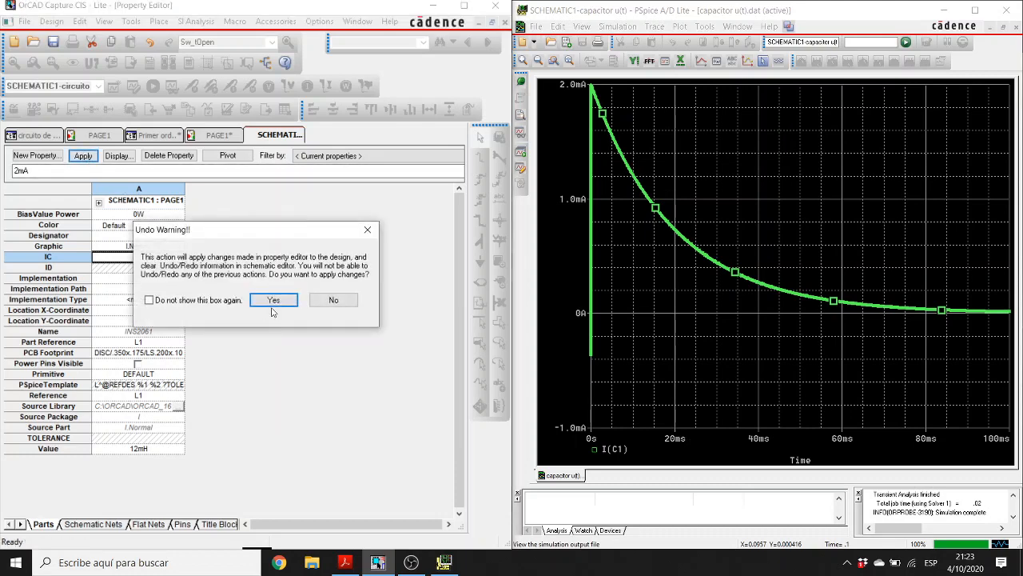
left_click(274, 300)
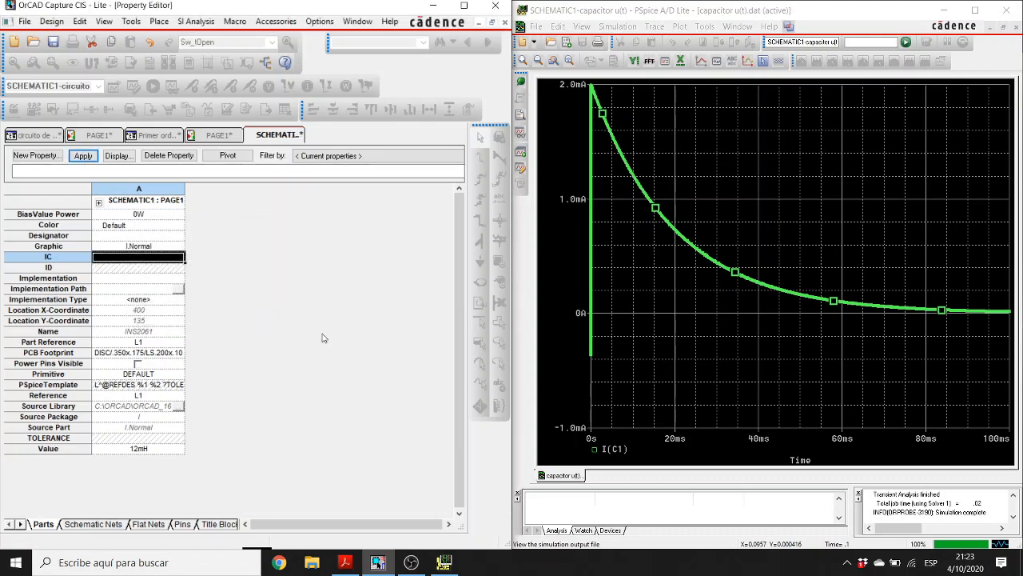
left_click(157, 278)
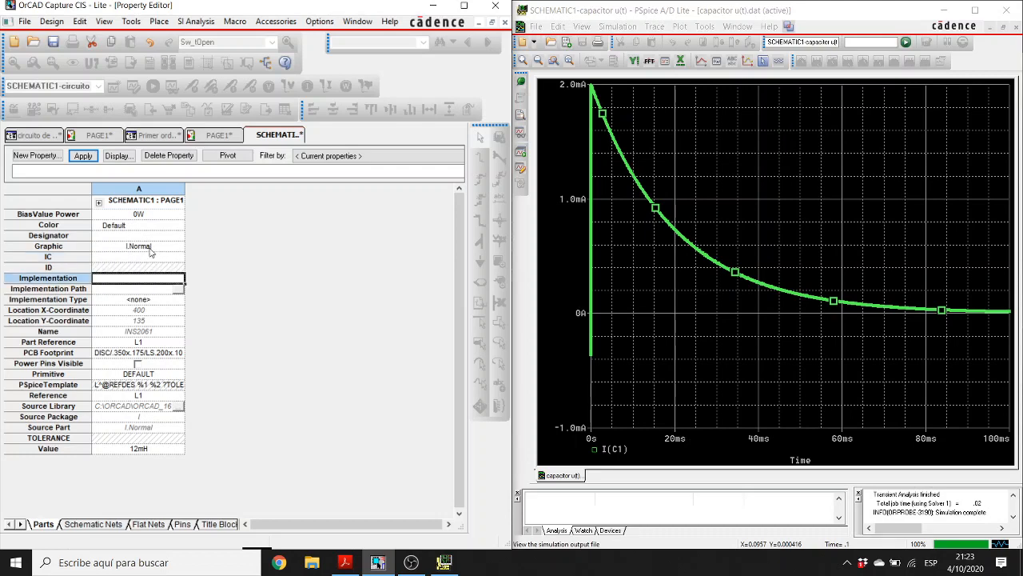
Look over the inductor circuit's schematic page with L1 deselected, and return to the RC capacitor schematic.
left_click(215, 135)
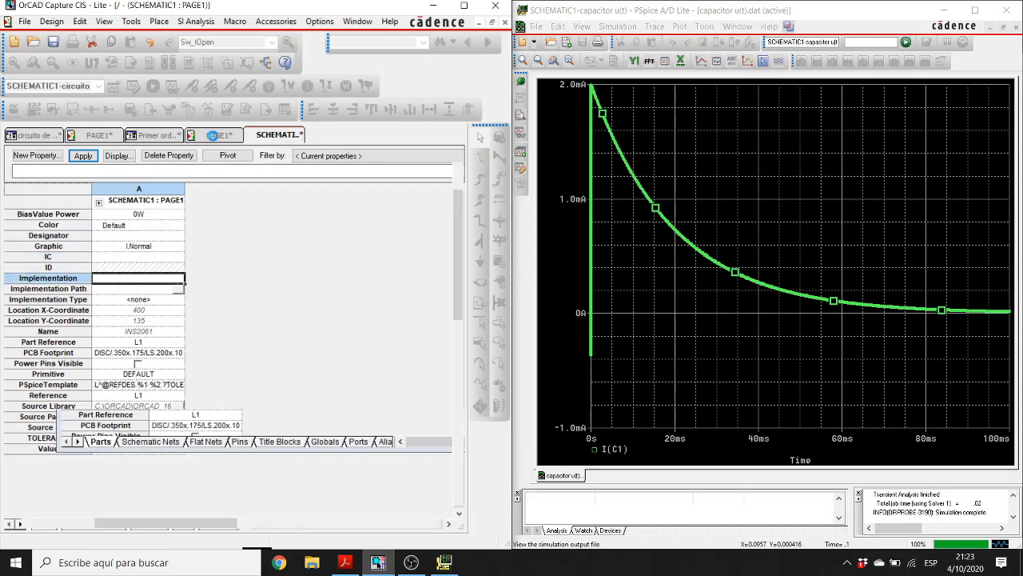
left_click(100, 148)
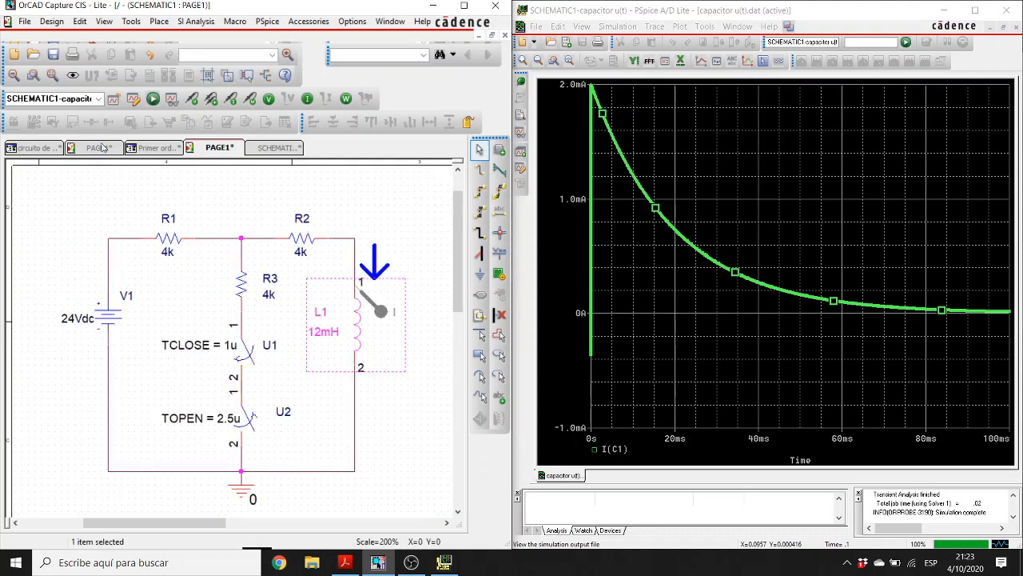
left_click(408, 417)
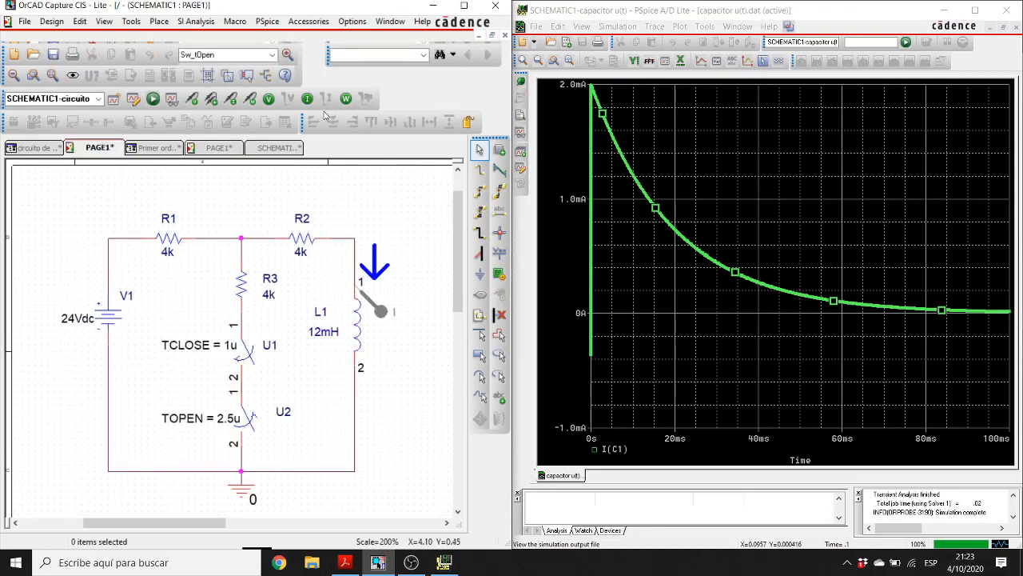
left_click(211, 152)
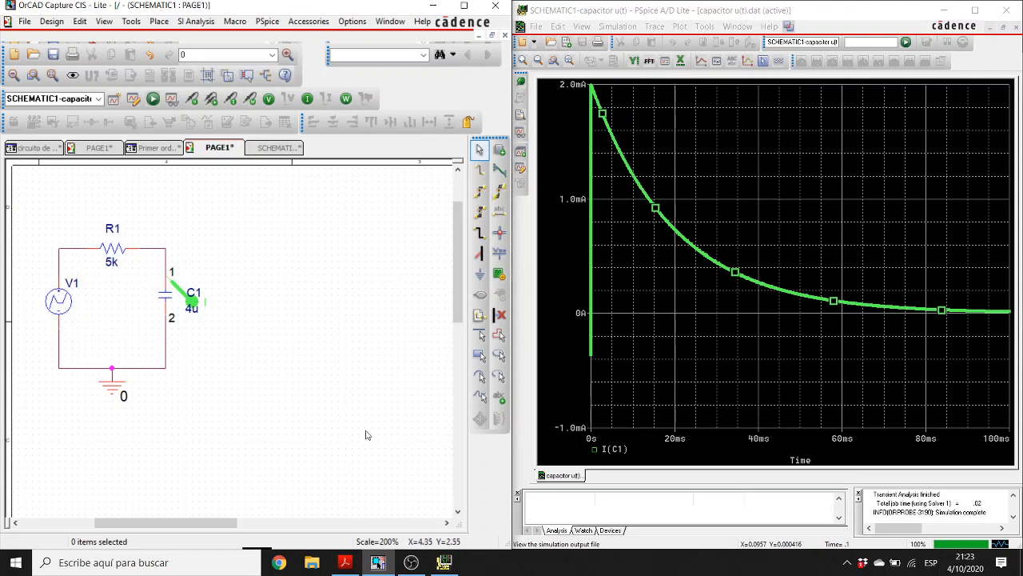
left_click(411, 562)
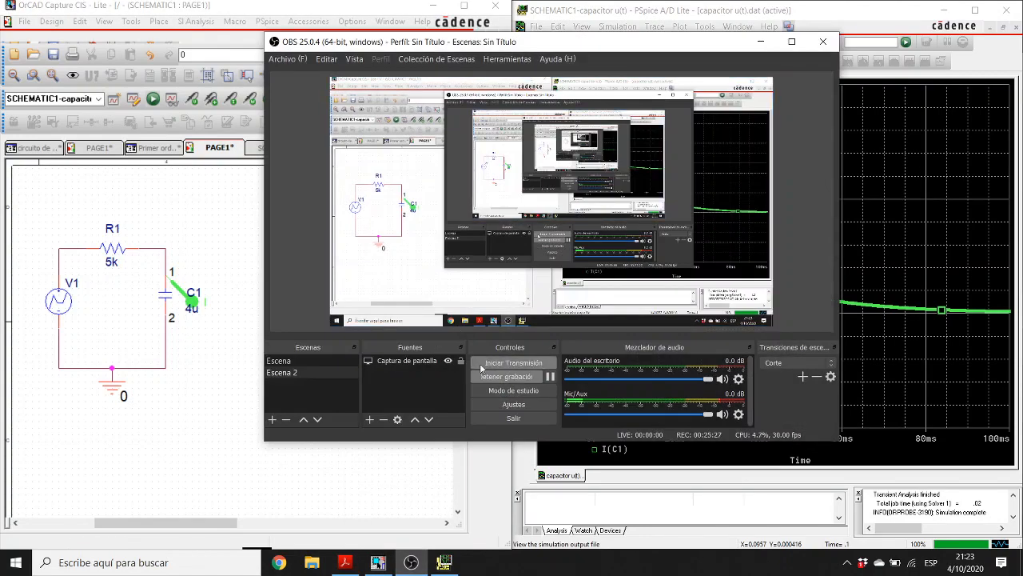